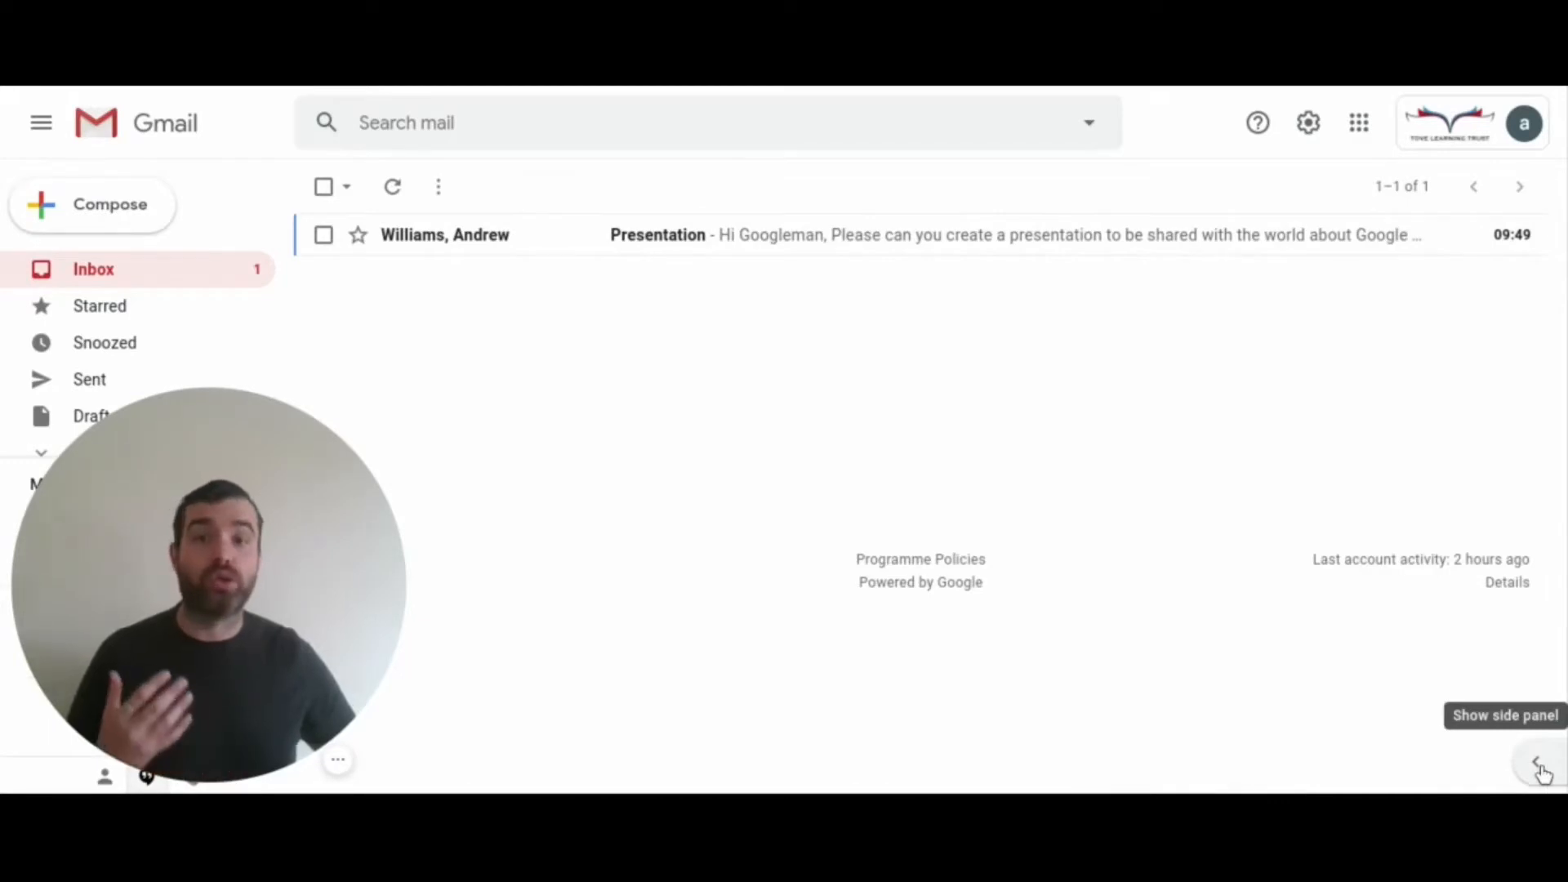
# Open Google Tasks alongside the inbox and add a task named "Schedule Video" to My Tasks
pyautogui.click(1540, 767)
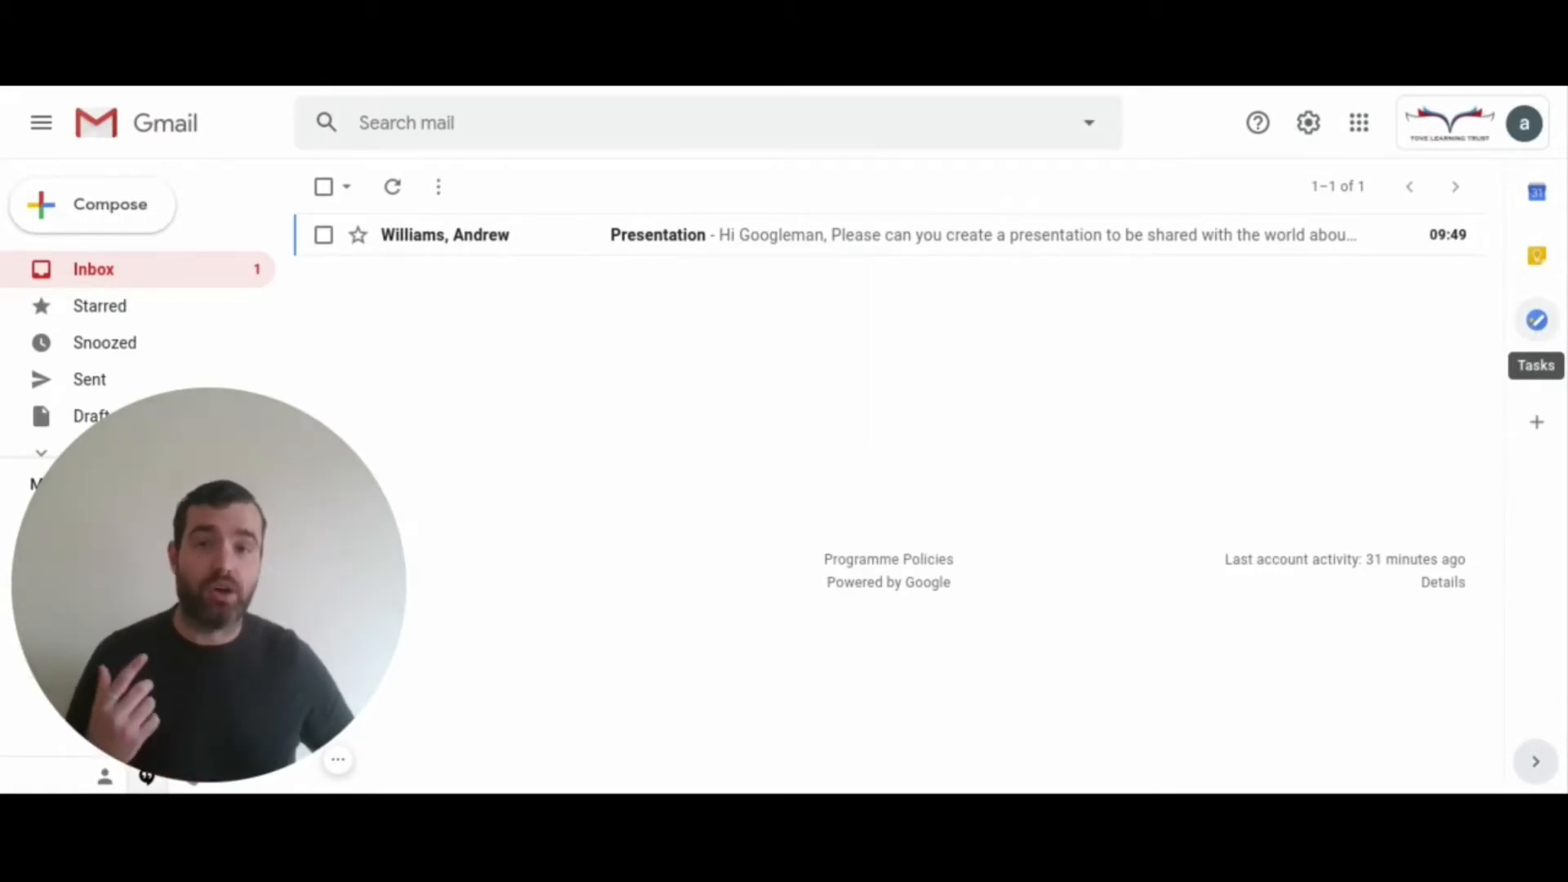
pyautogui.click(1536, 320)
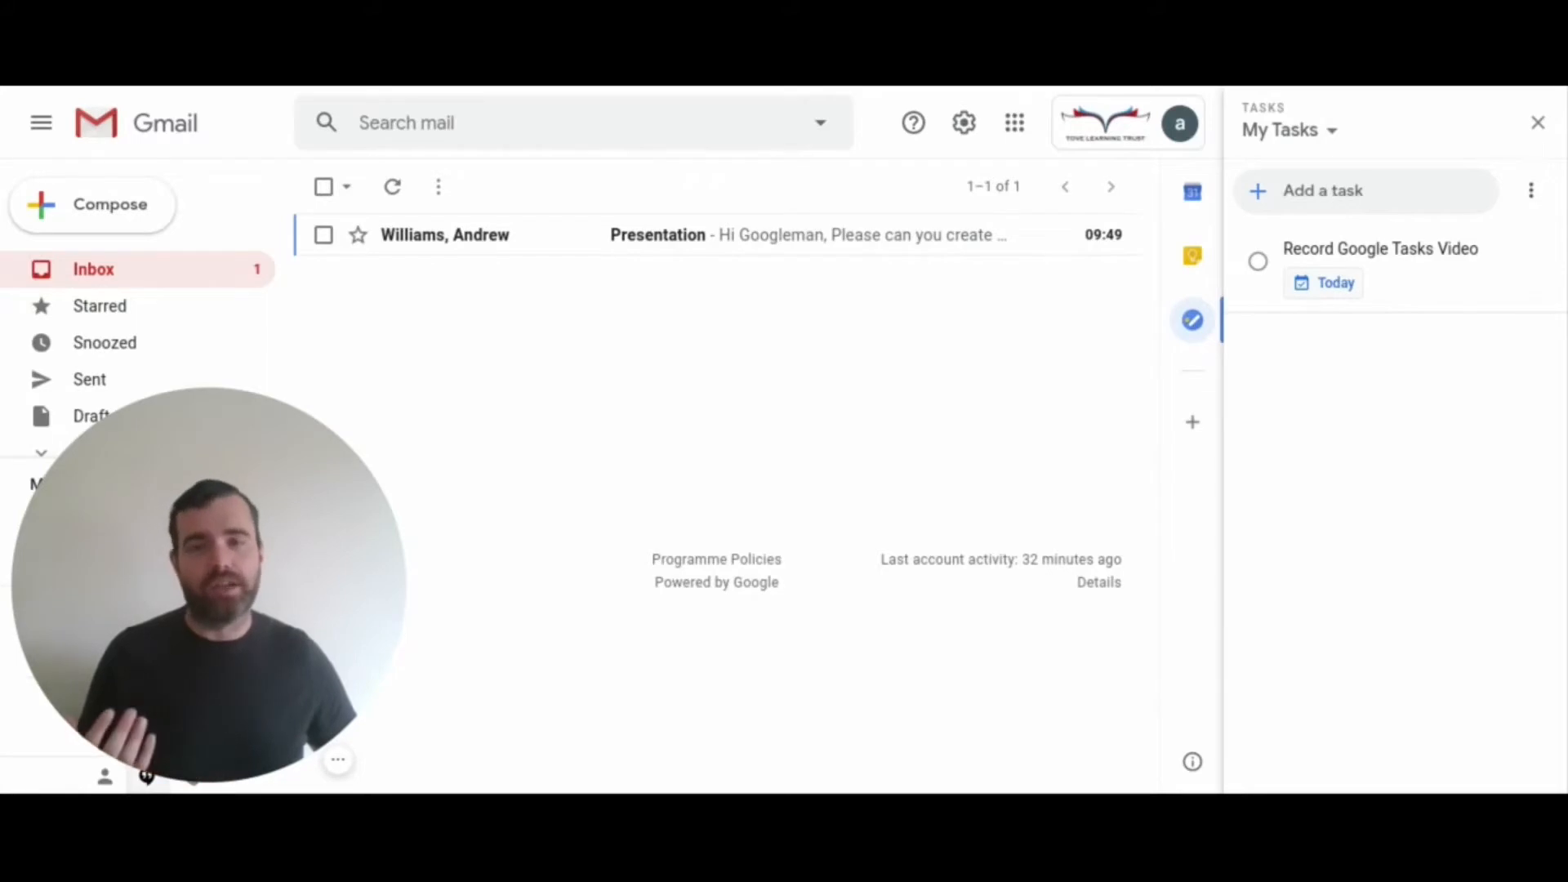
pyautogui.click(1330, 196)
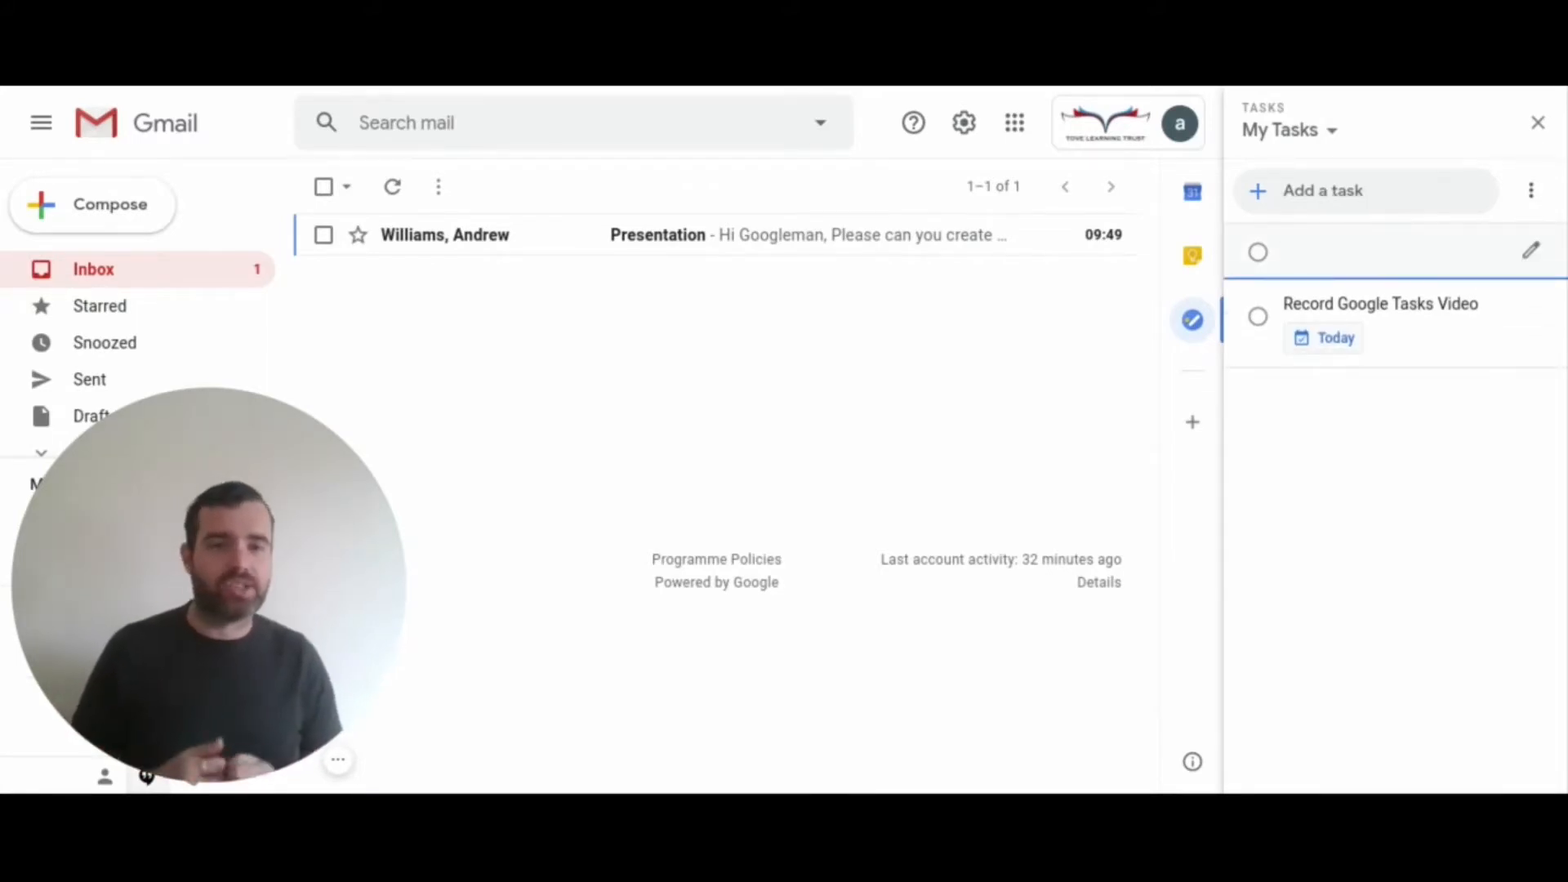
pyautogui.write('Sch')
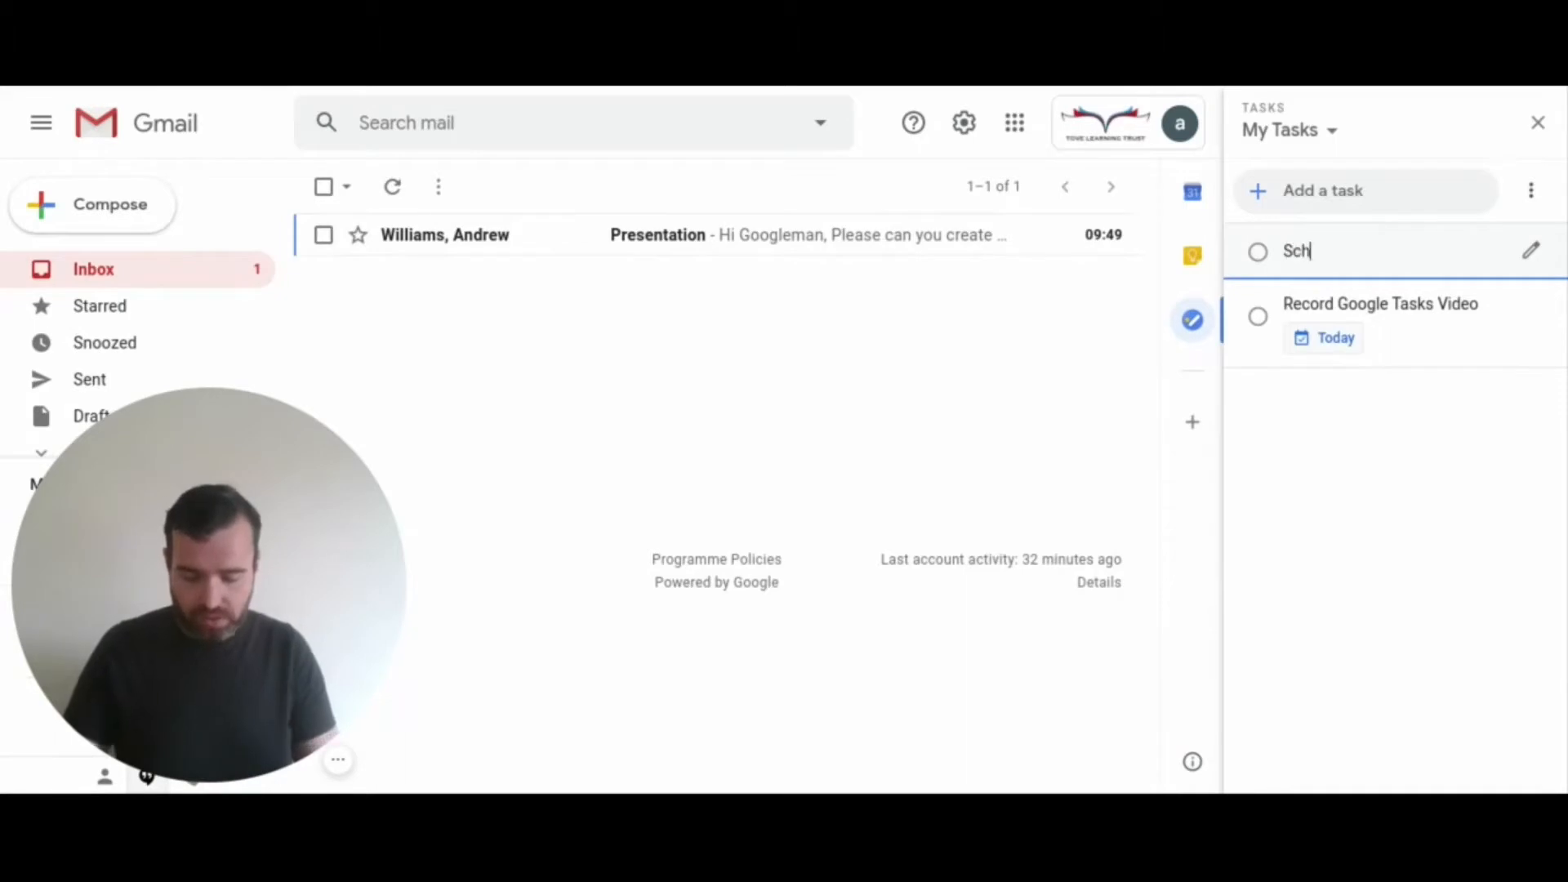
pyautogui.write('edule Video')
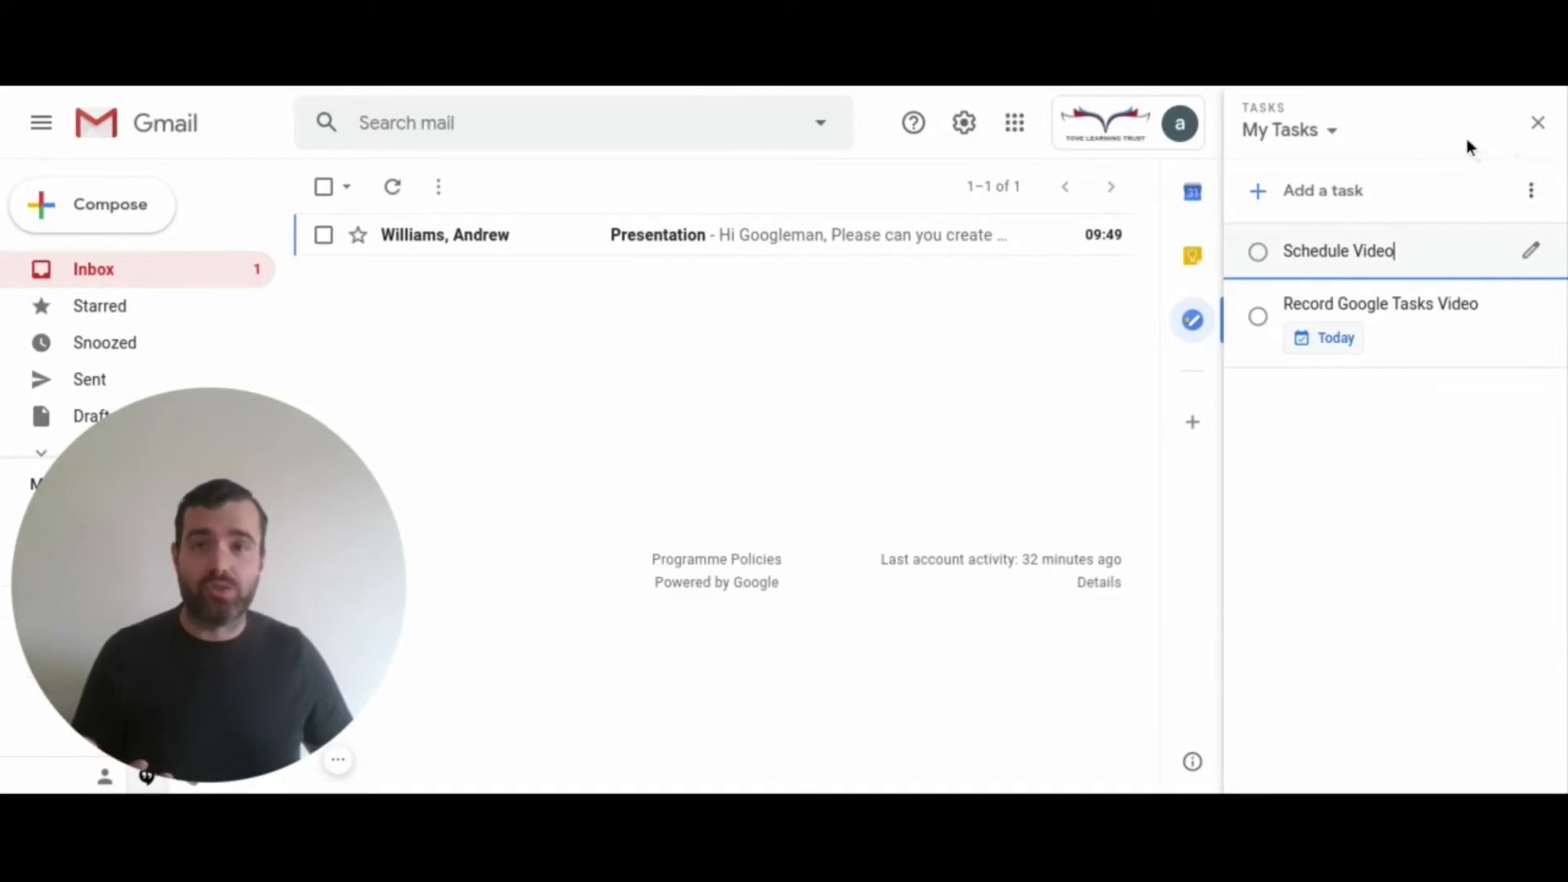
# Set the Schedule Video task's date to 26 August 2020 at 15:00 and return to the task list
pyautogui.click(1533, 253)
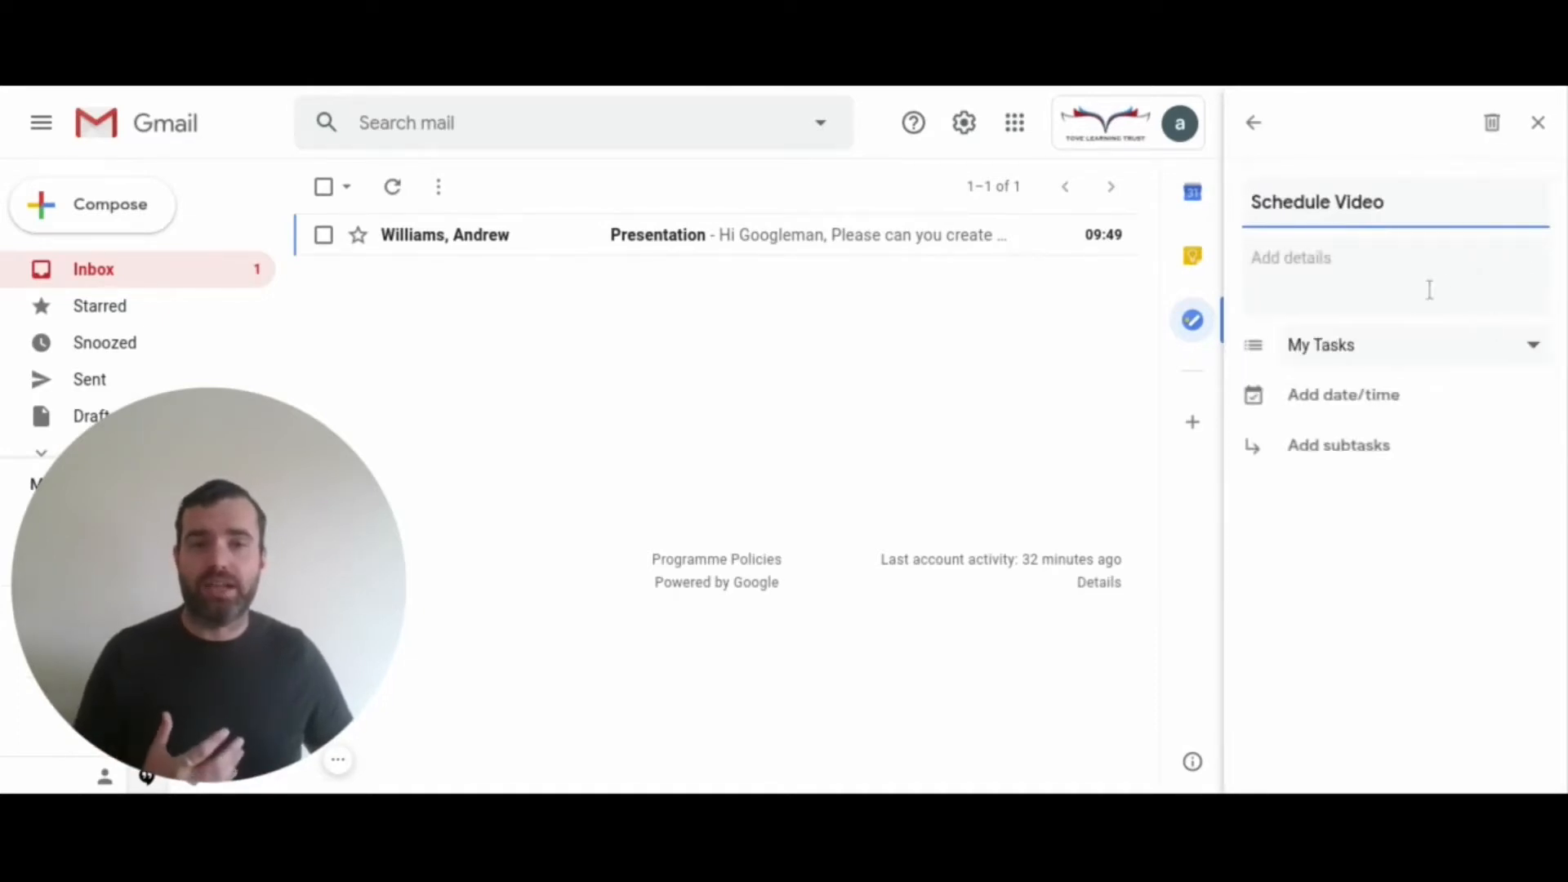
pyautogui.click(1346, 272)
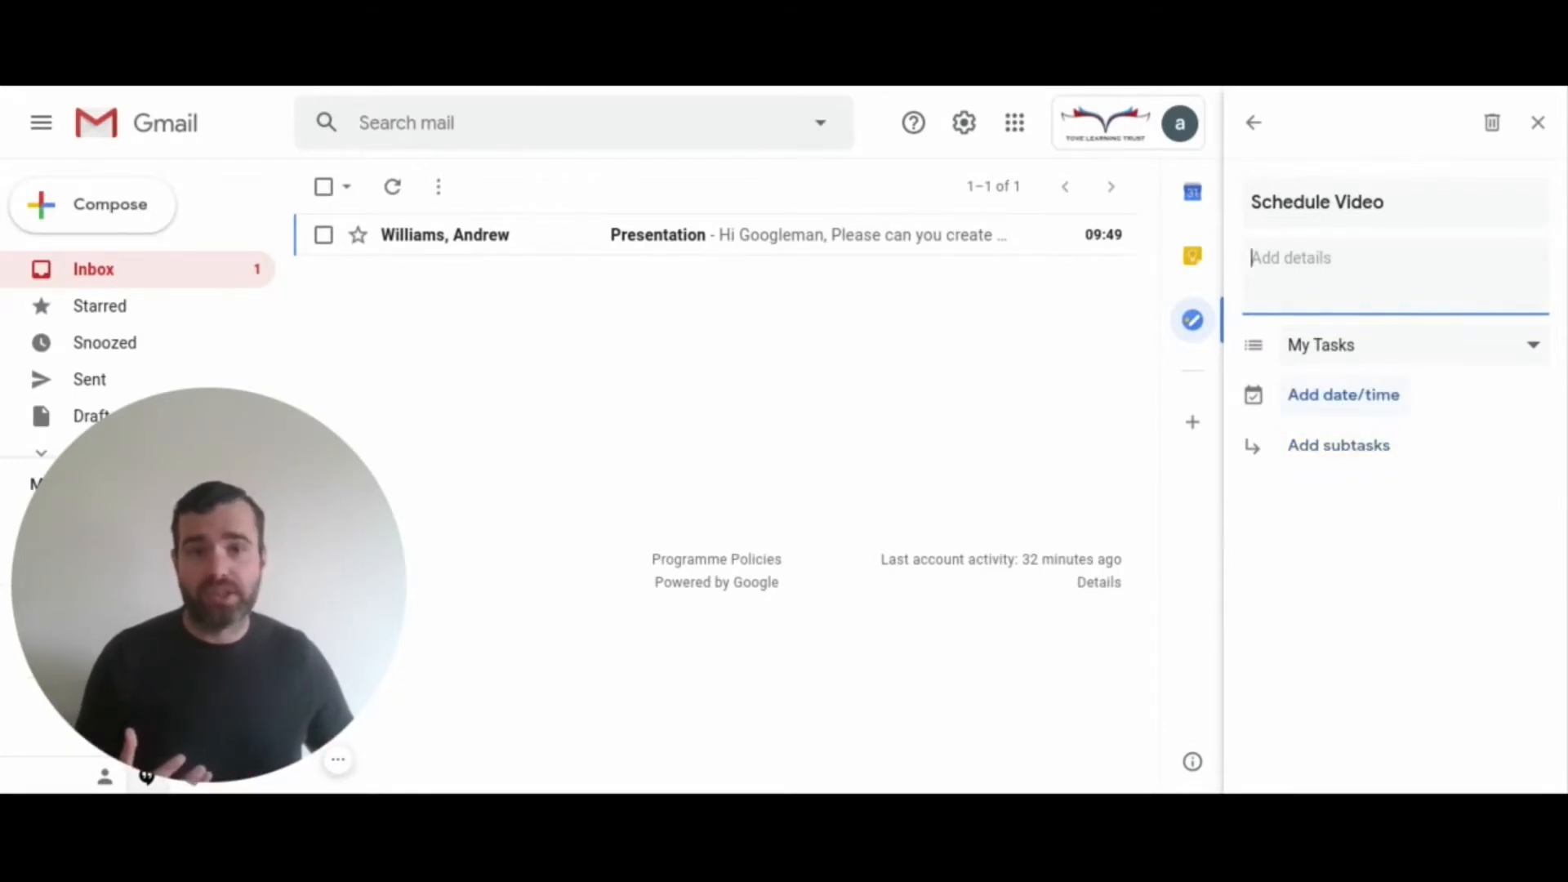
pyautogui.click(1342, 400)
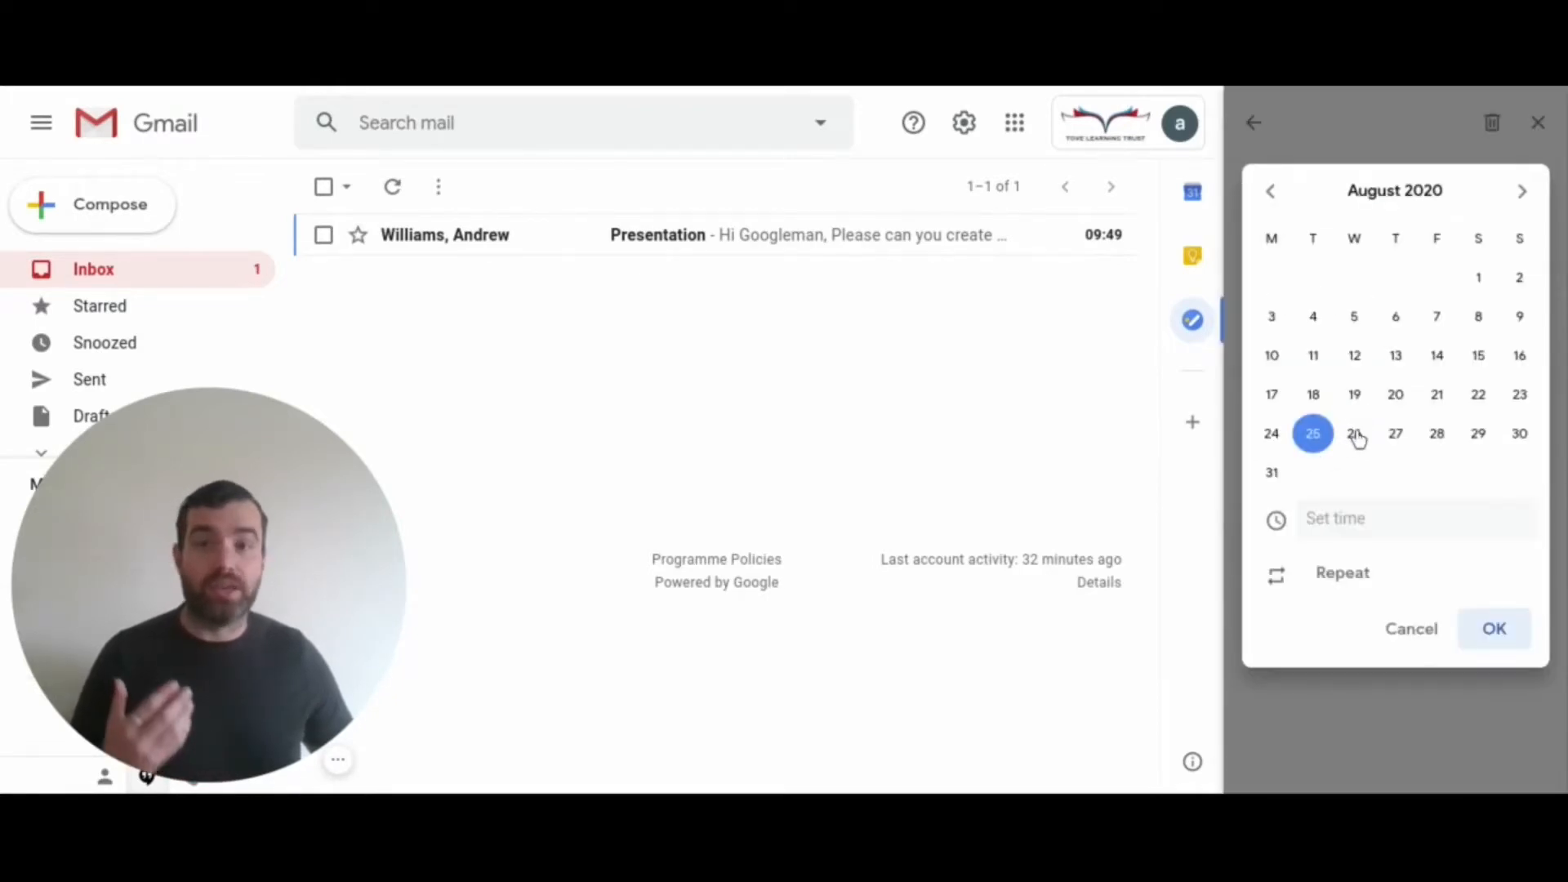
pyautogui.click(1355, 434)
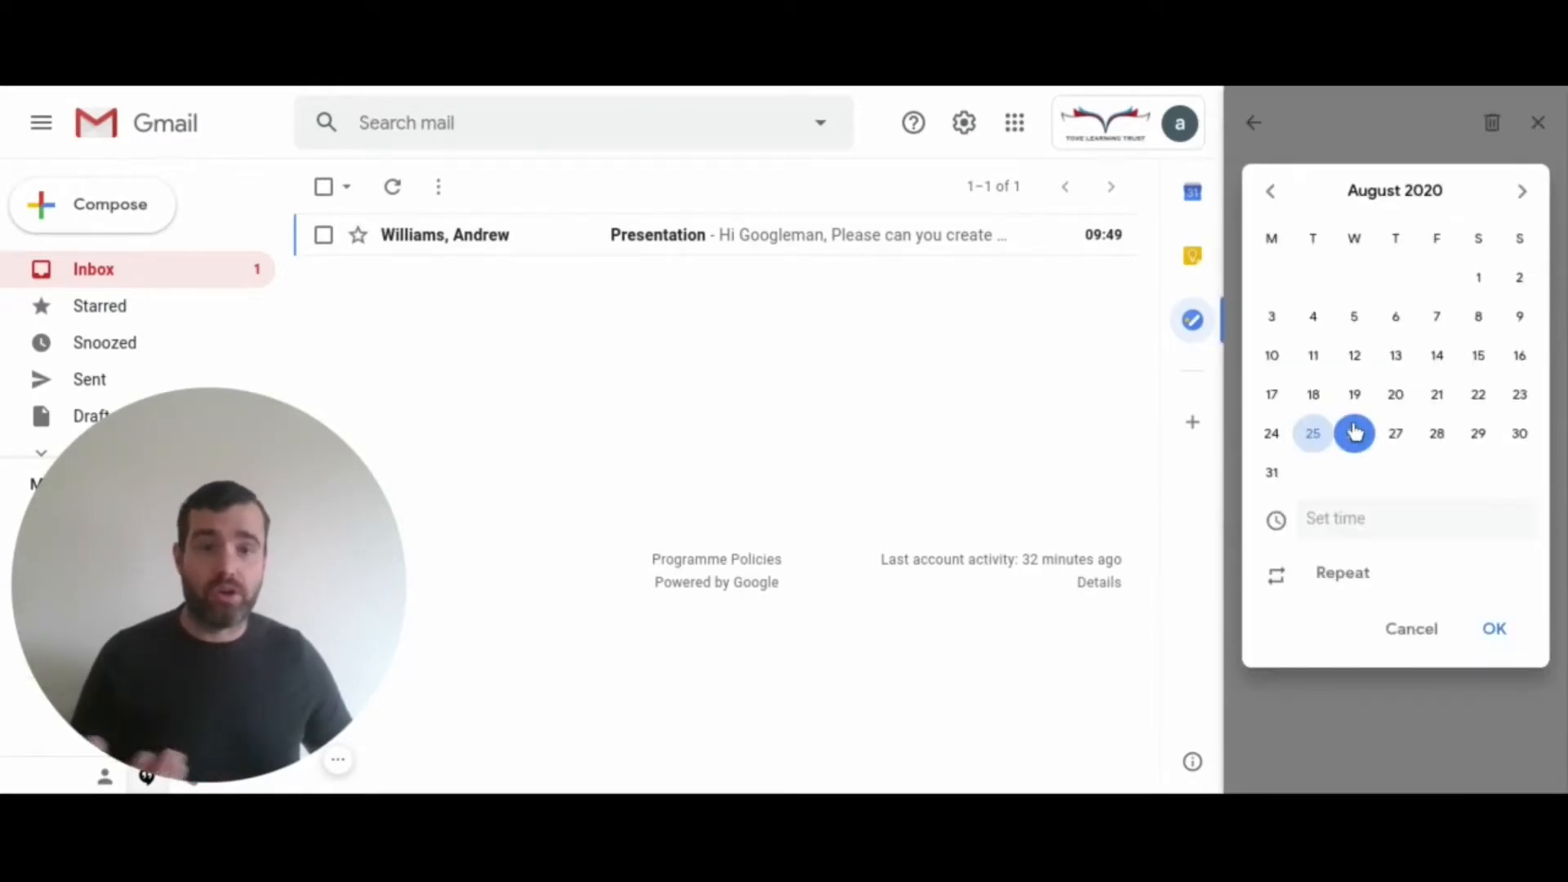
pyautogui.click(1340, 521)
pyautogui.scroll(-3, 1416, 660)
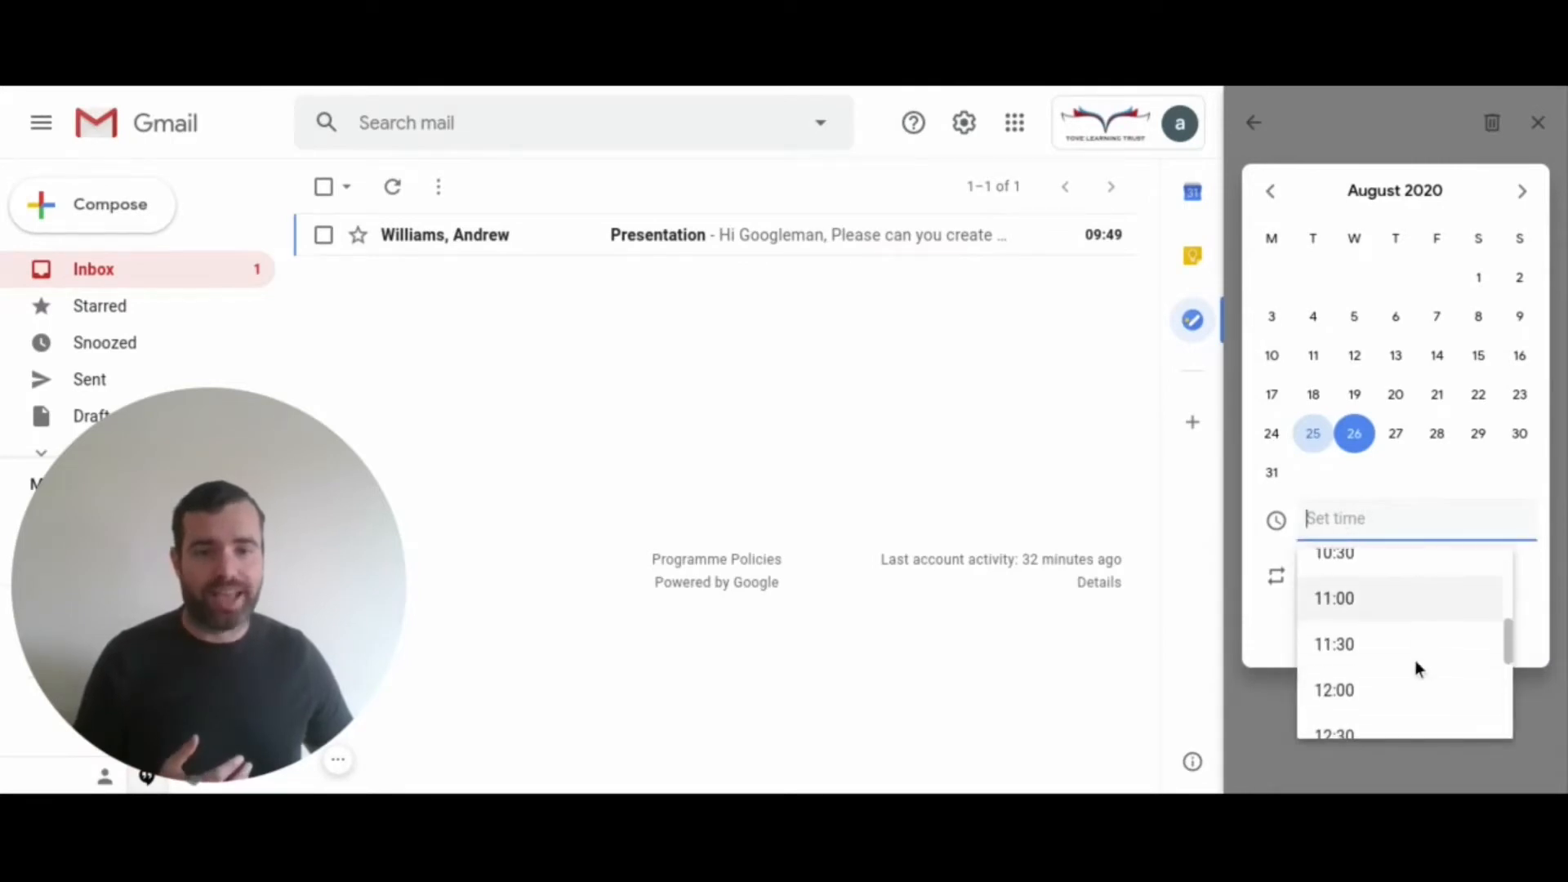
pyautogui.scroll(-3, 1415, 660)
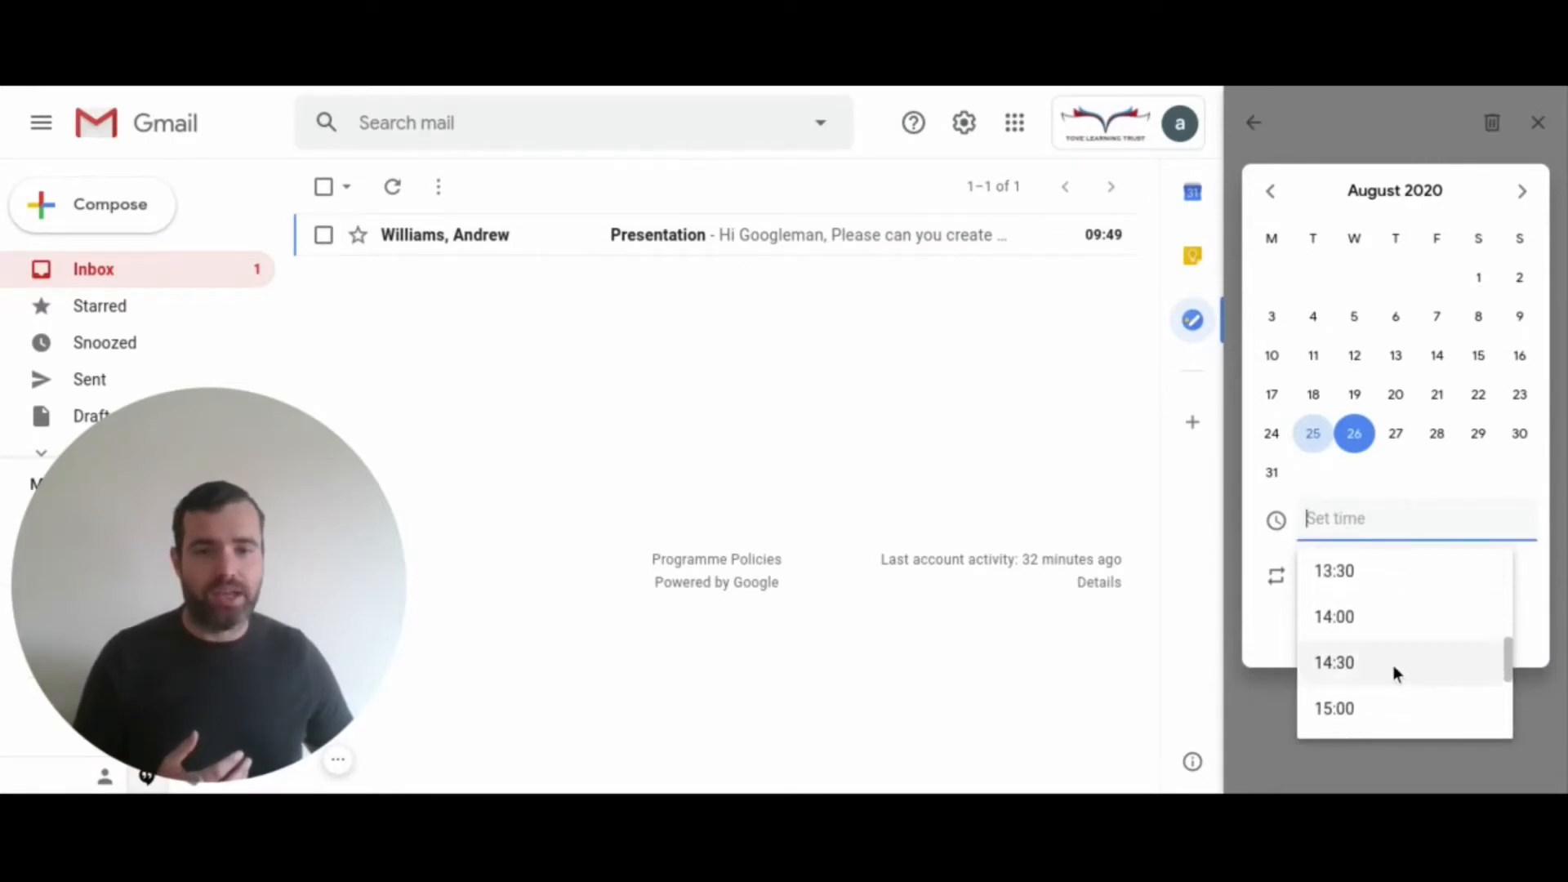
pyautogui.click(1354, 707)
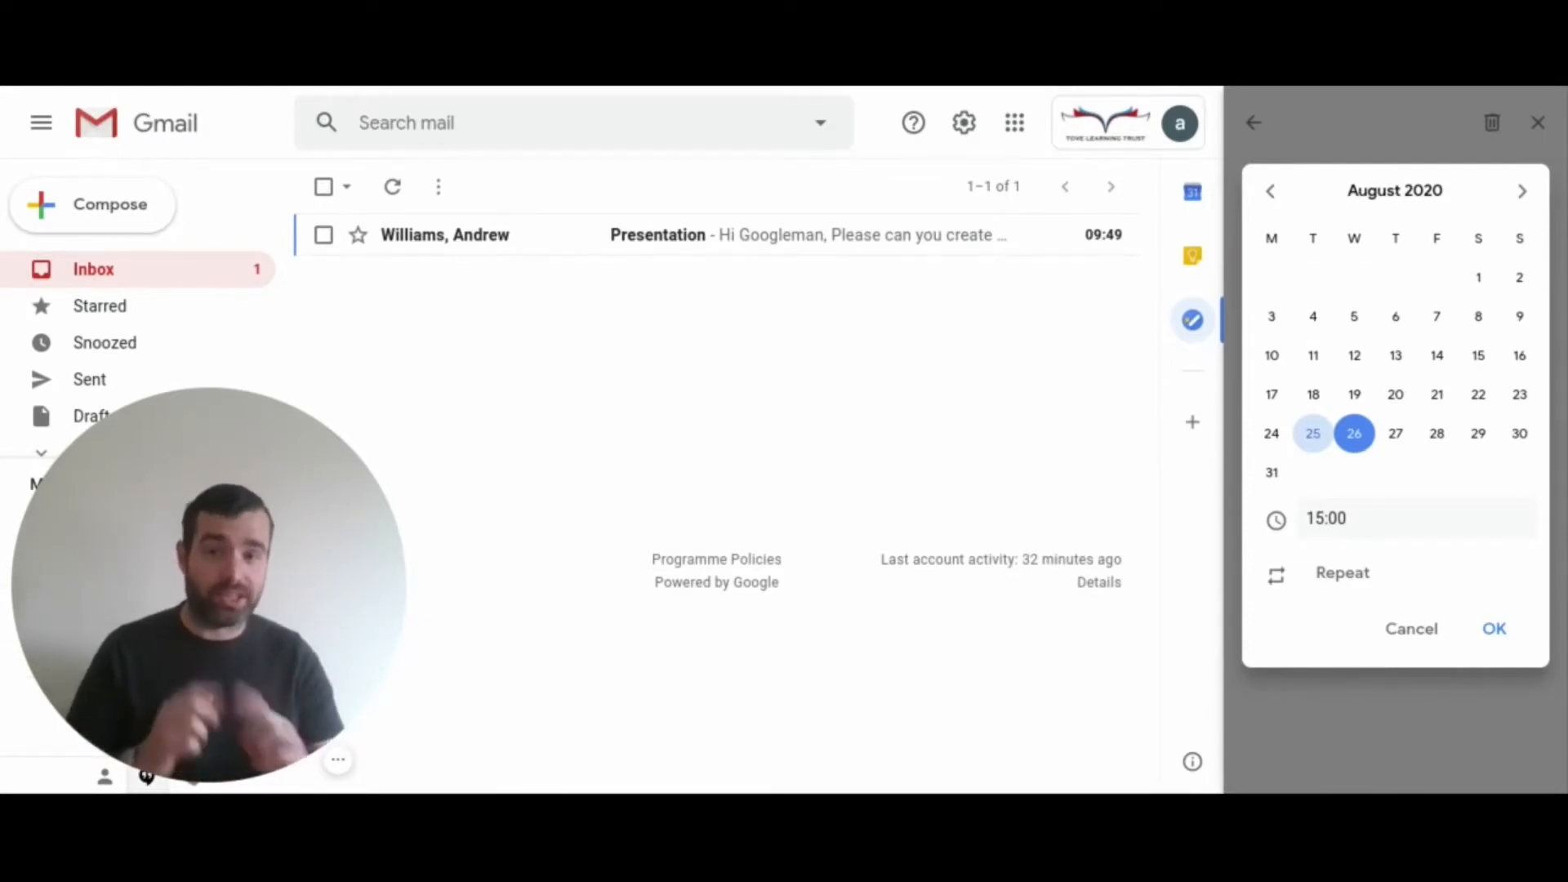
pyautogui.click(1493, 633)
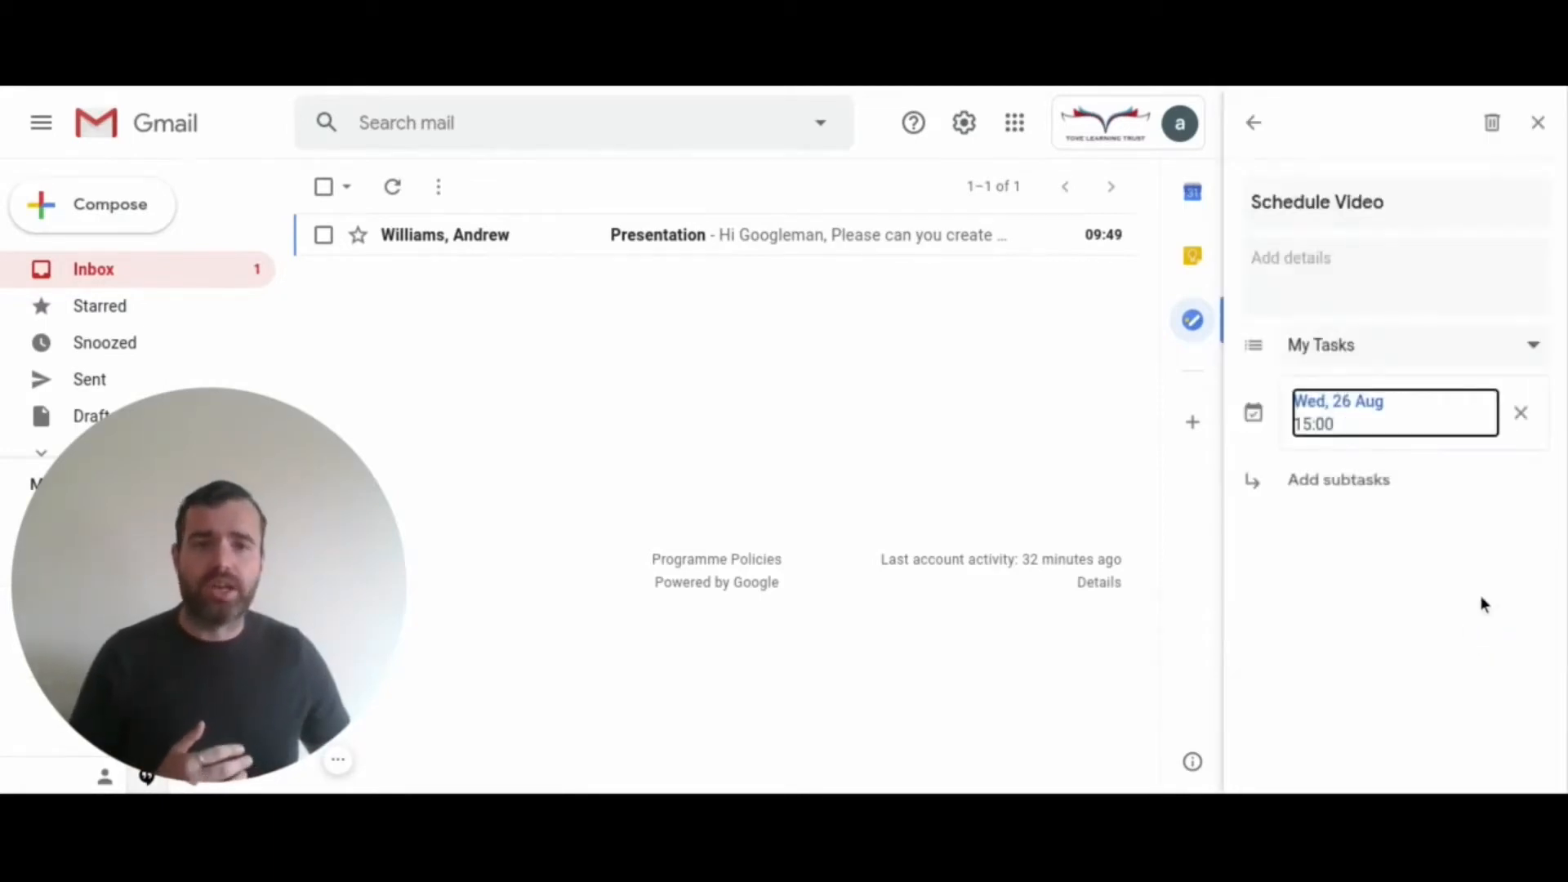
pyautogui.click(1254, 123)
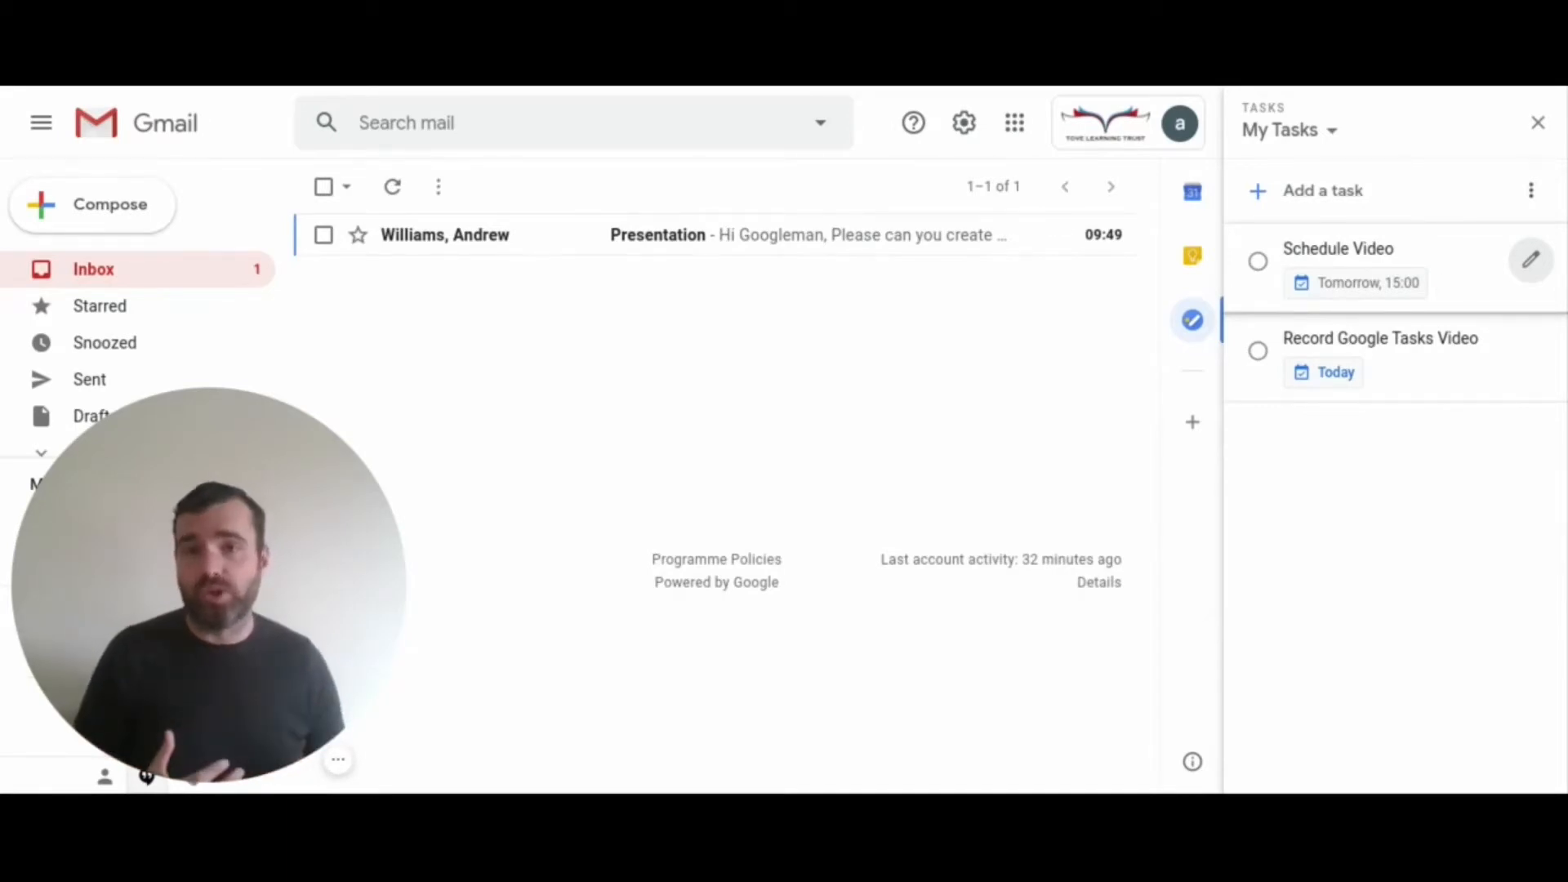
# Sort the My Tasks list by date
pyautogui.click(1532, 191)
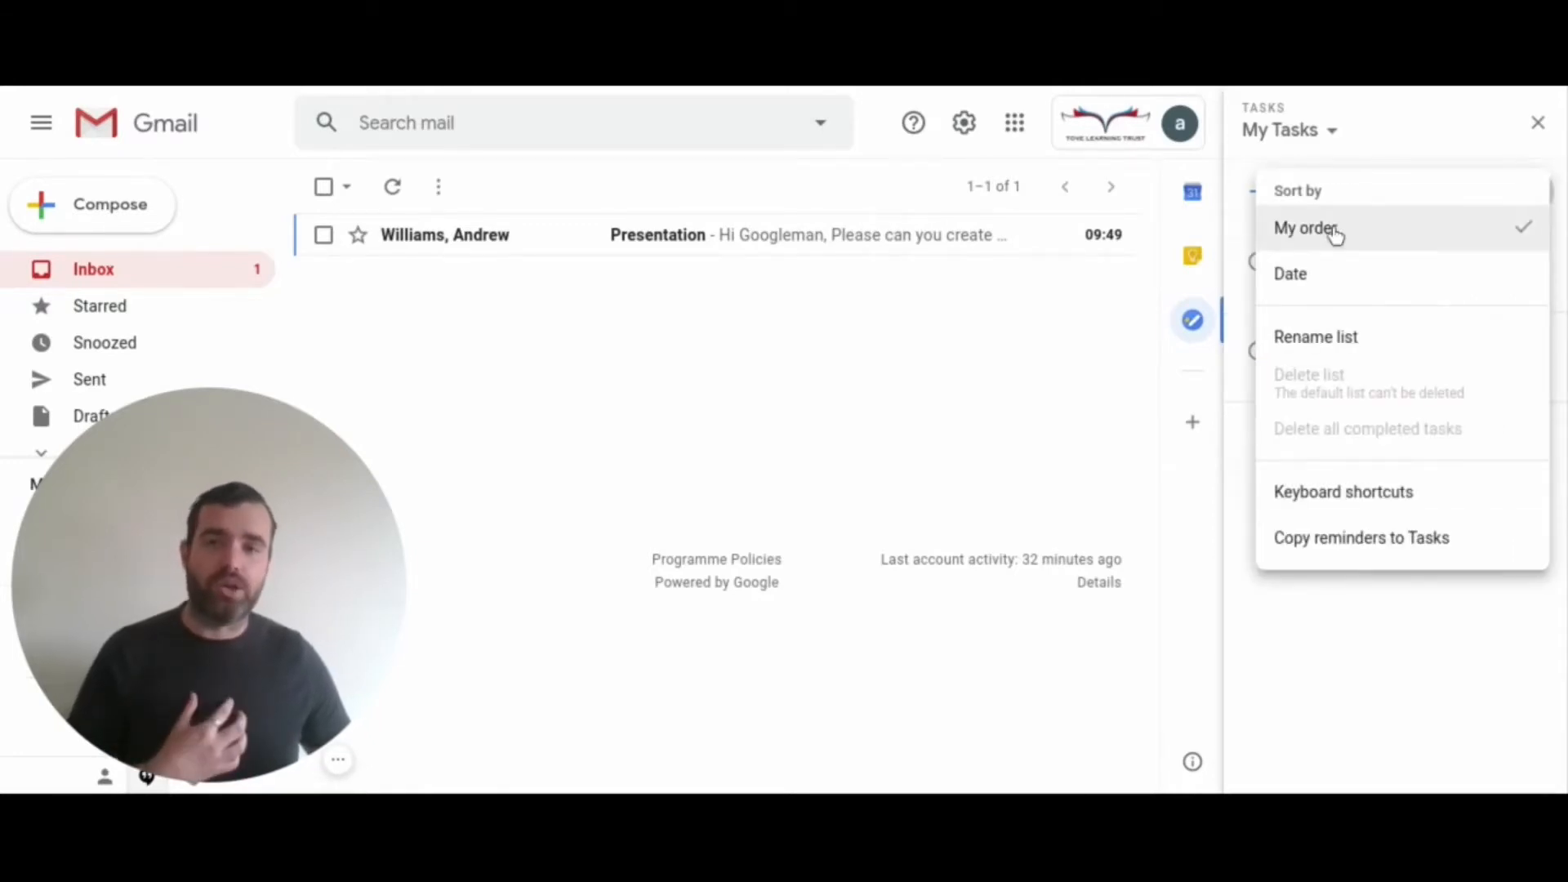
pyautogui.click(1369, 282)
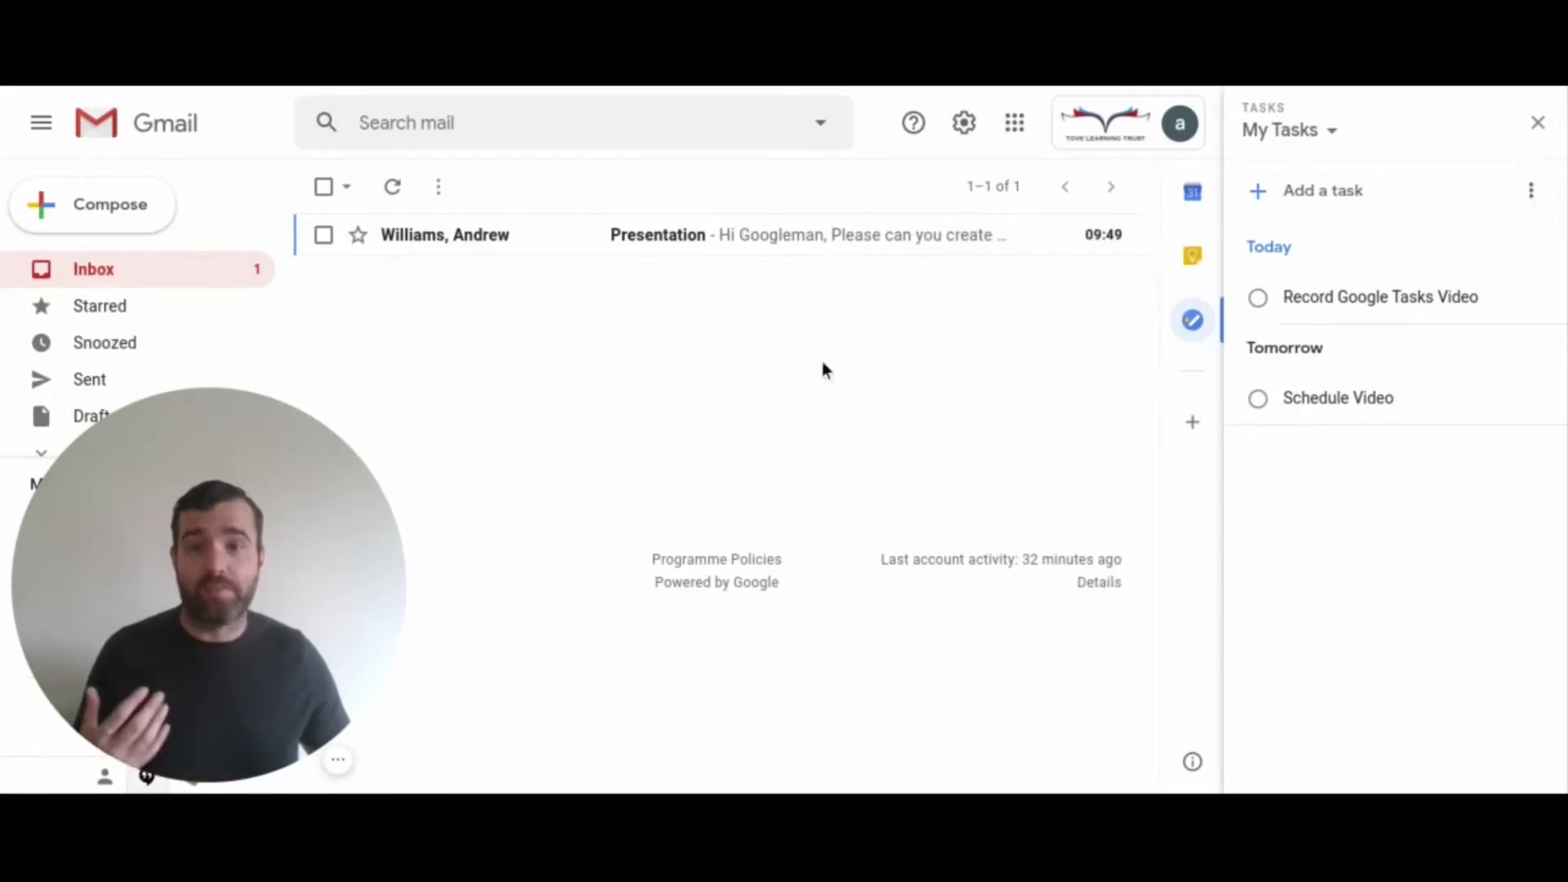
# Open the Presentation email in the inbox and add it to the task list
pyautogui.click(637, 235)
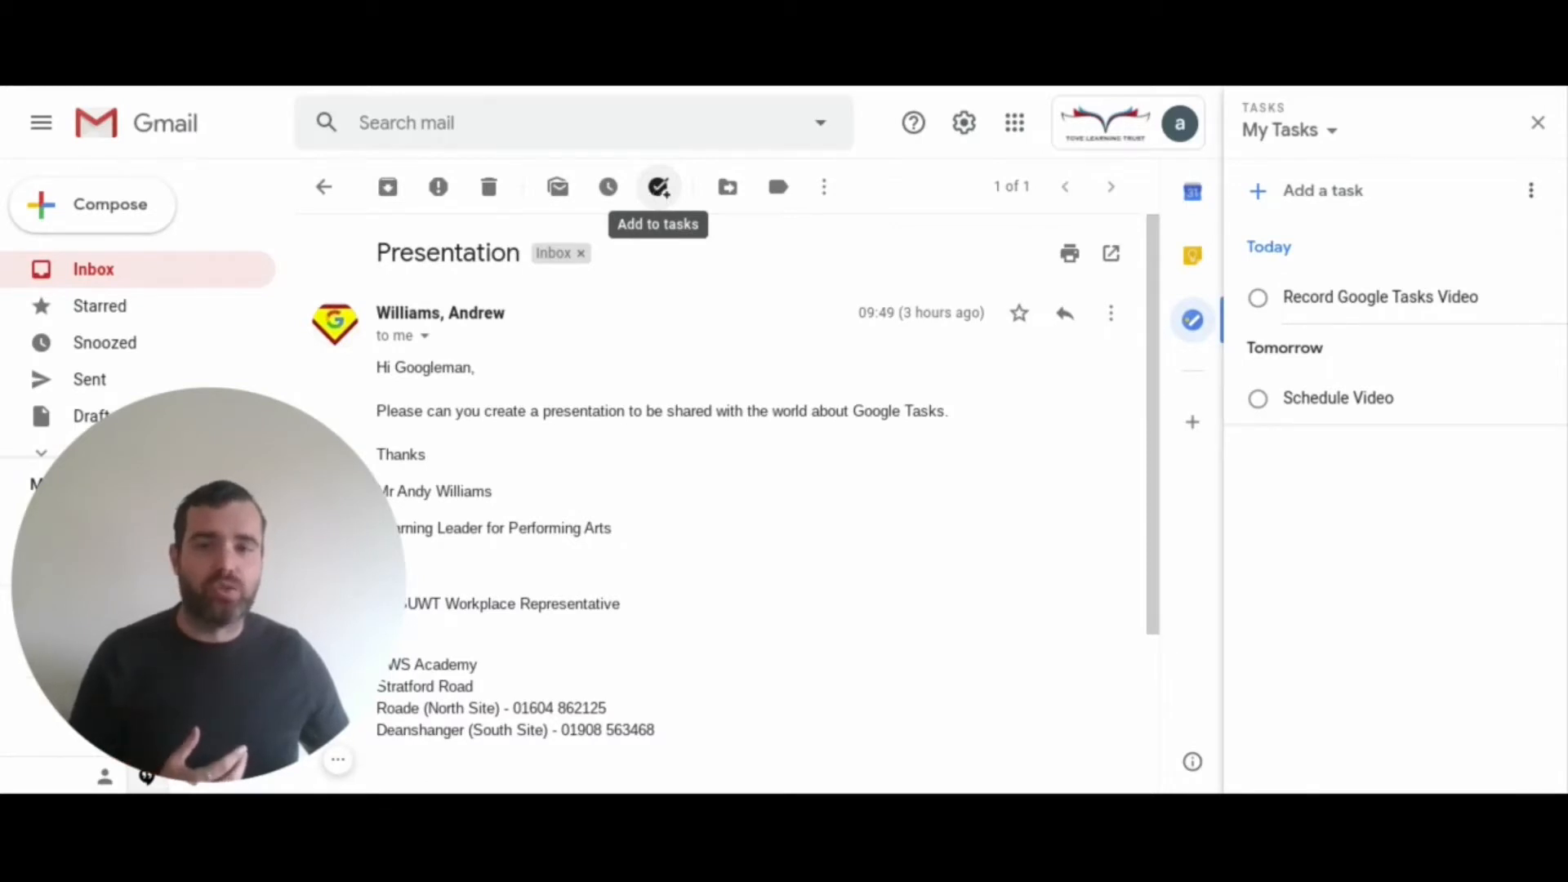
pyautogui.click(658, 187)
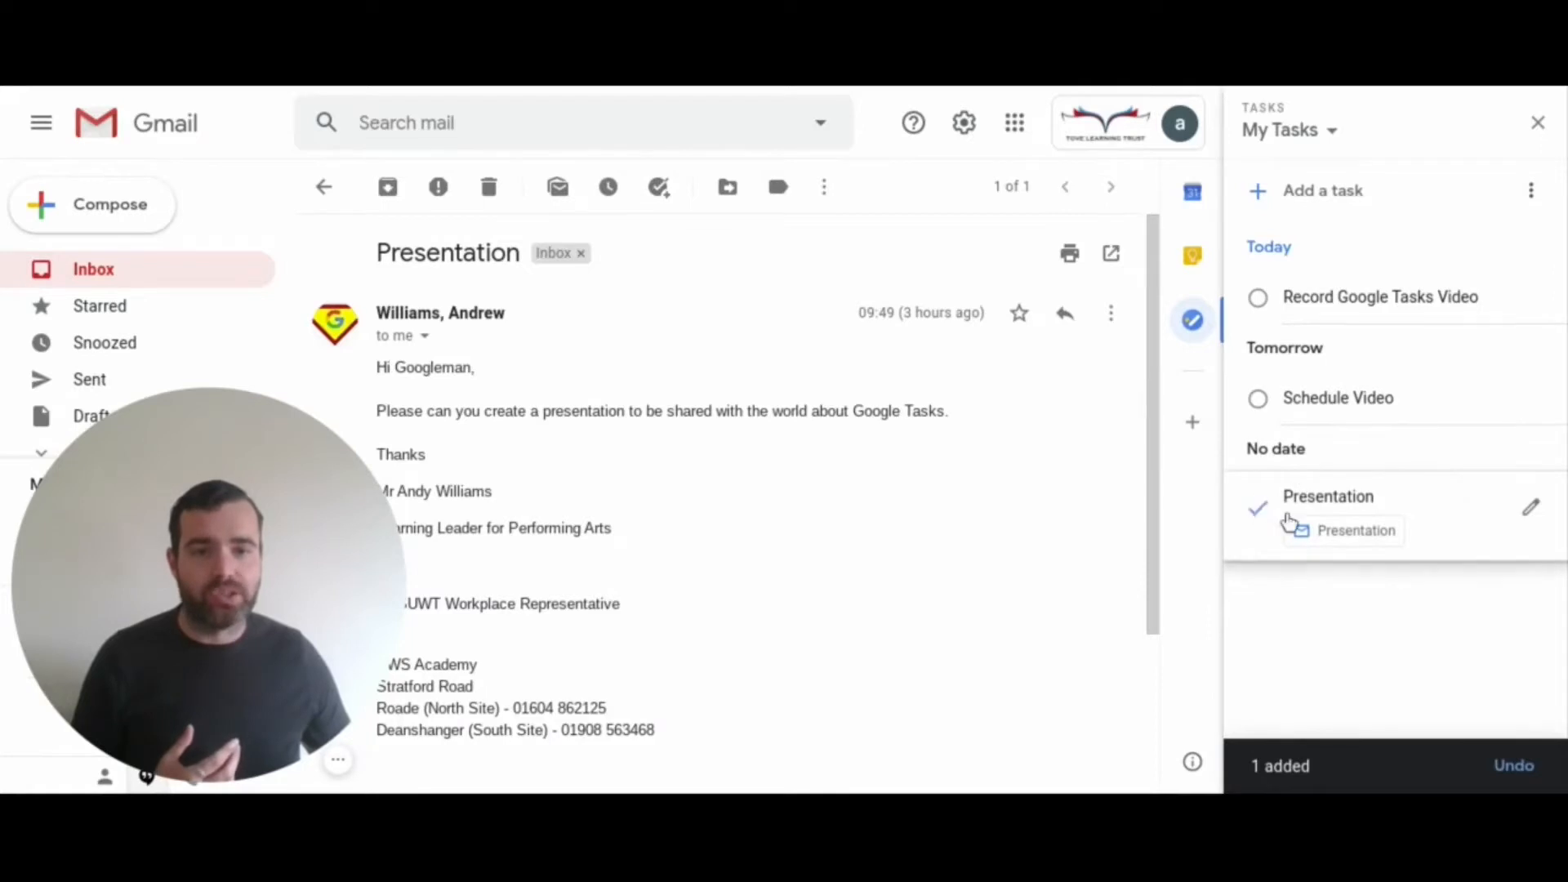
pyautogui.click(1372, 498)
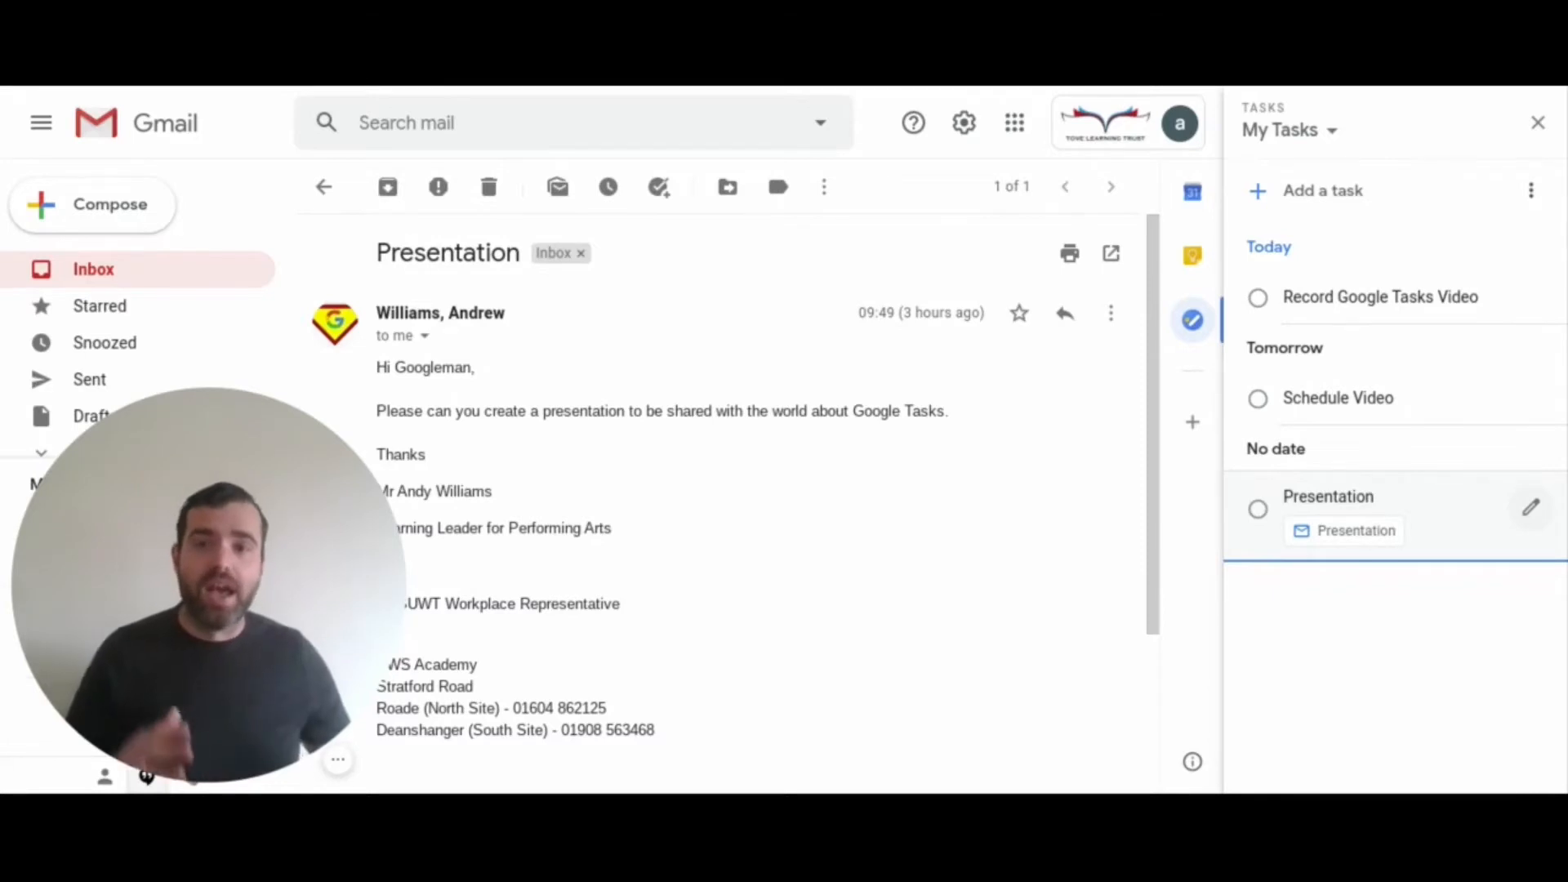
pyautogui.click(751, 295)
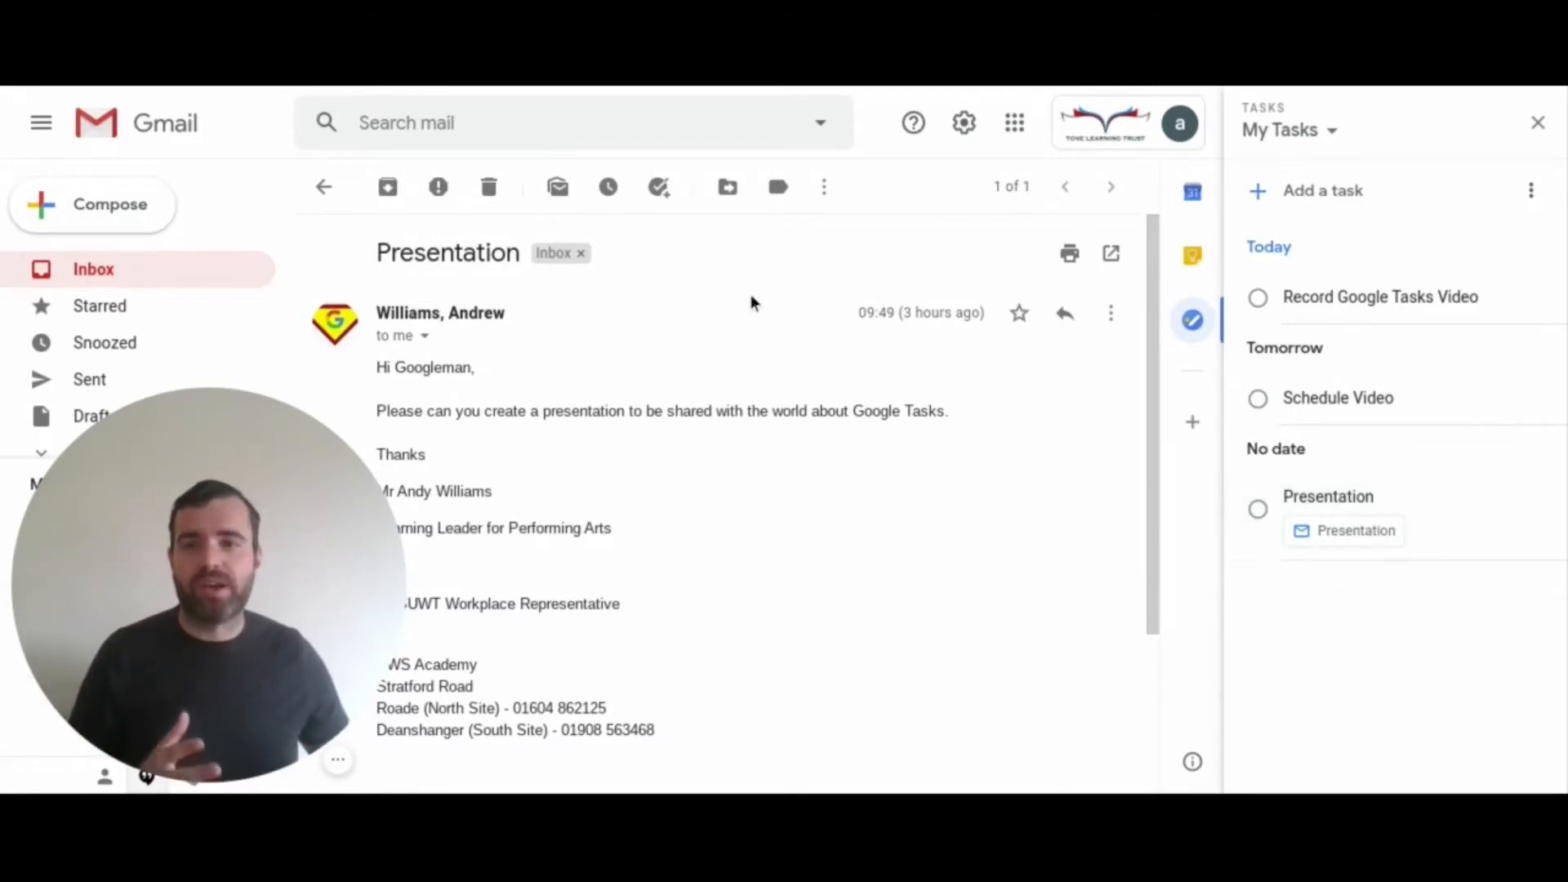
# Archive the Presentation email and reopen it through the email link on its task
pyautogui.click(388, 190)
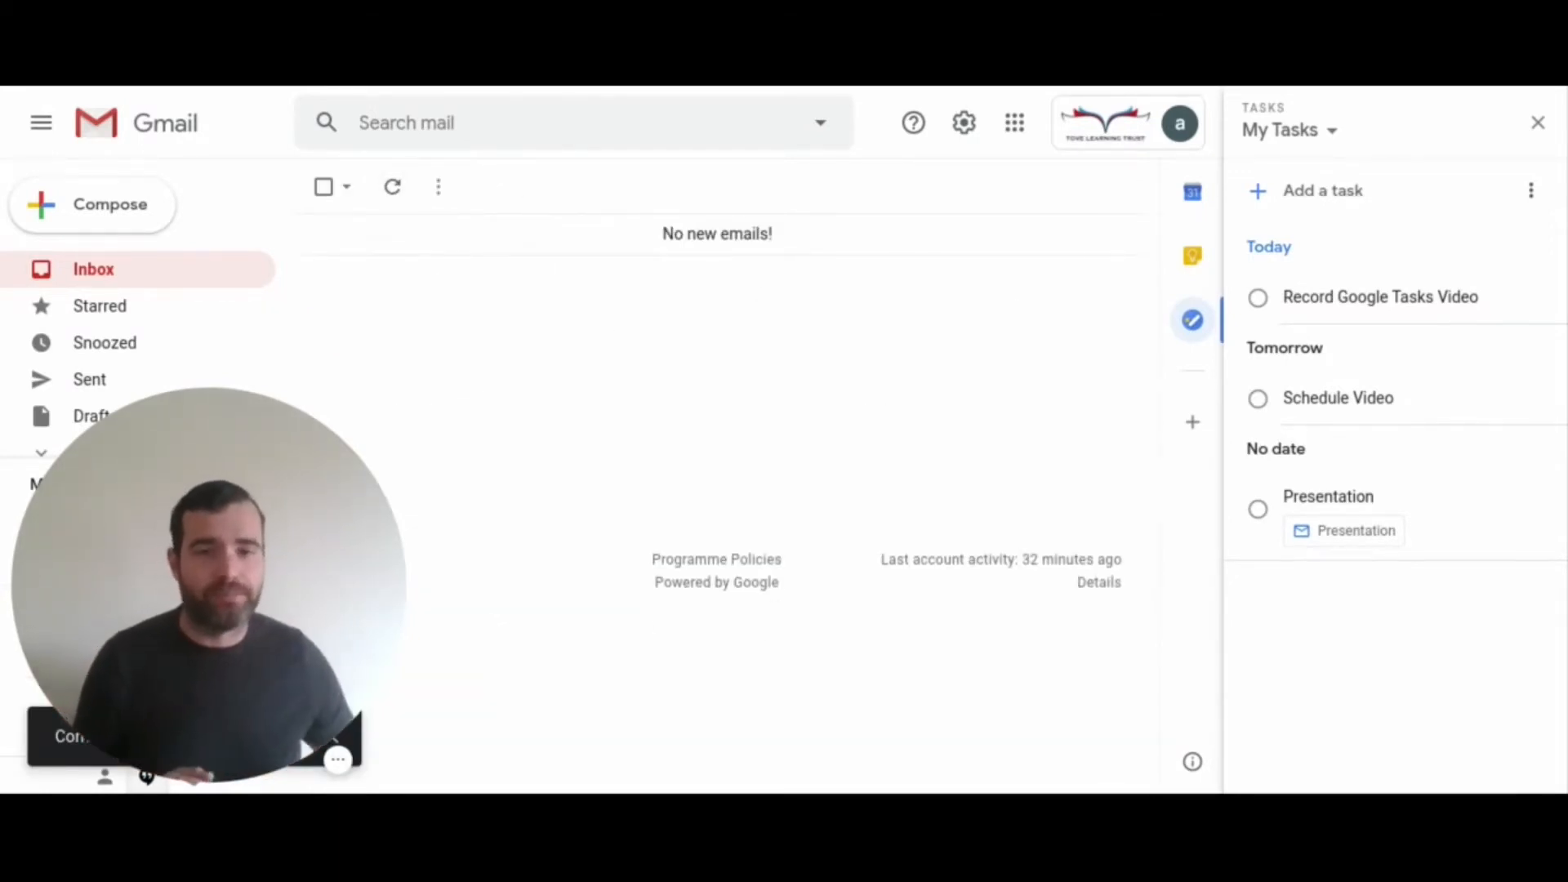
pyautogui.click(1357, 532)
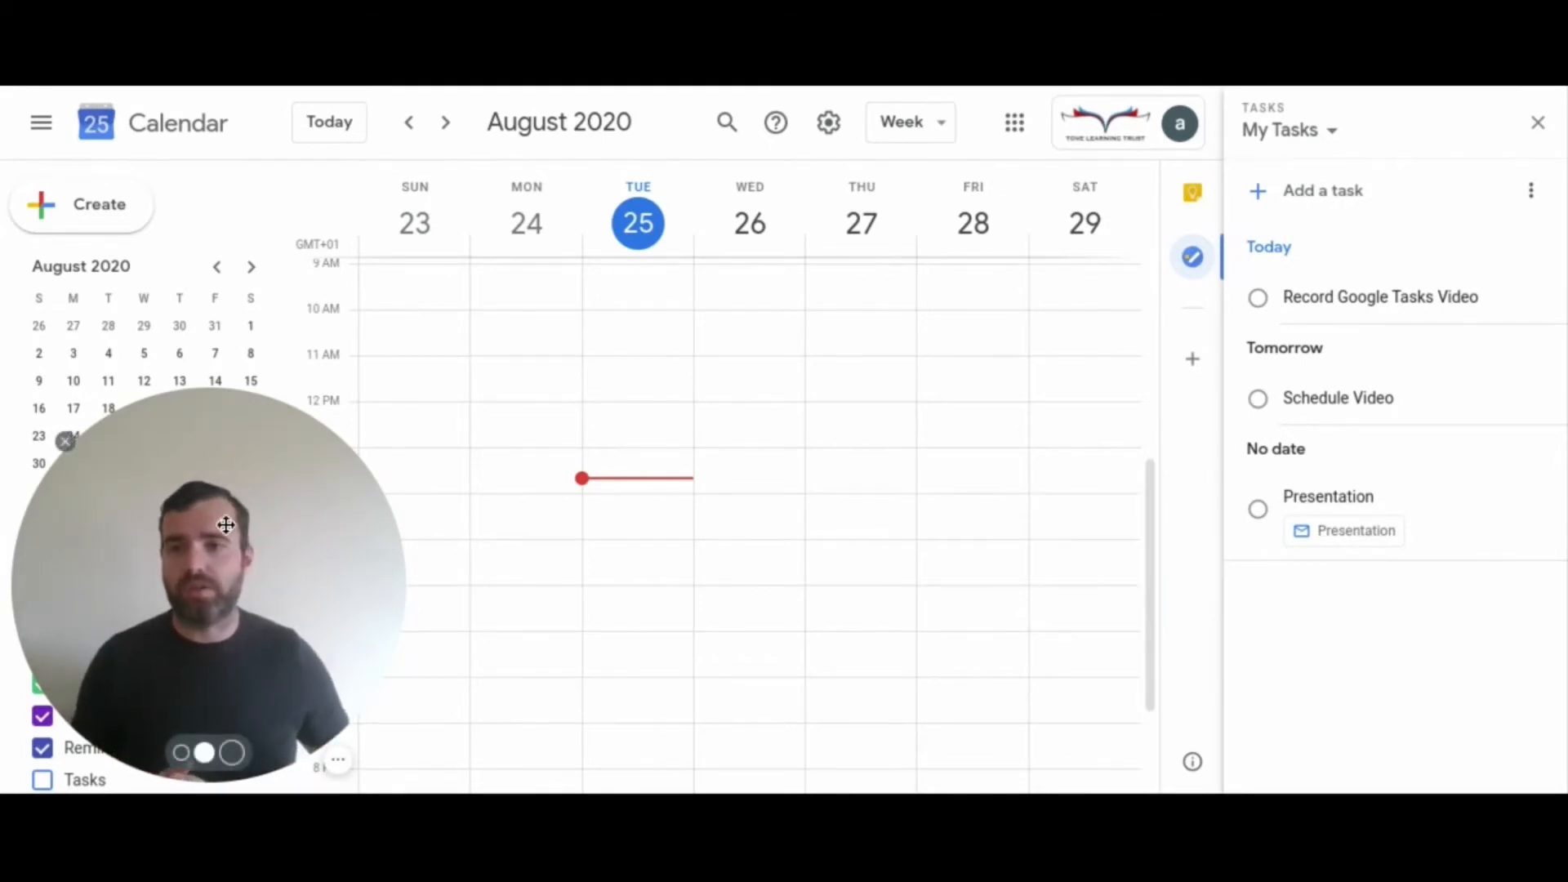
# Show the Tasks calendar in the Google Calendar week view
pyautogui.moveTo(207, 540); pyautogui.dragTo(205, 247)
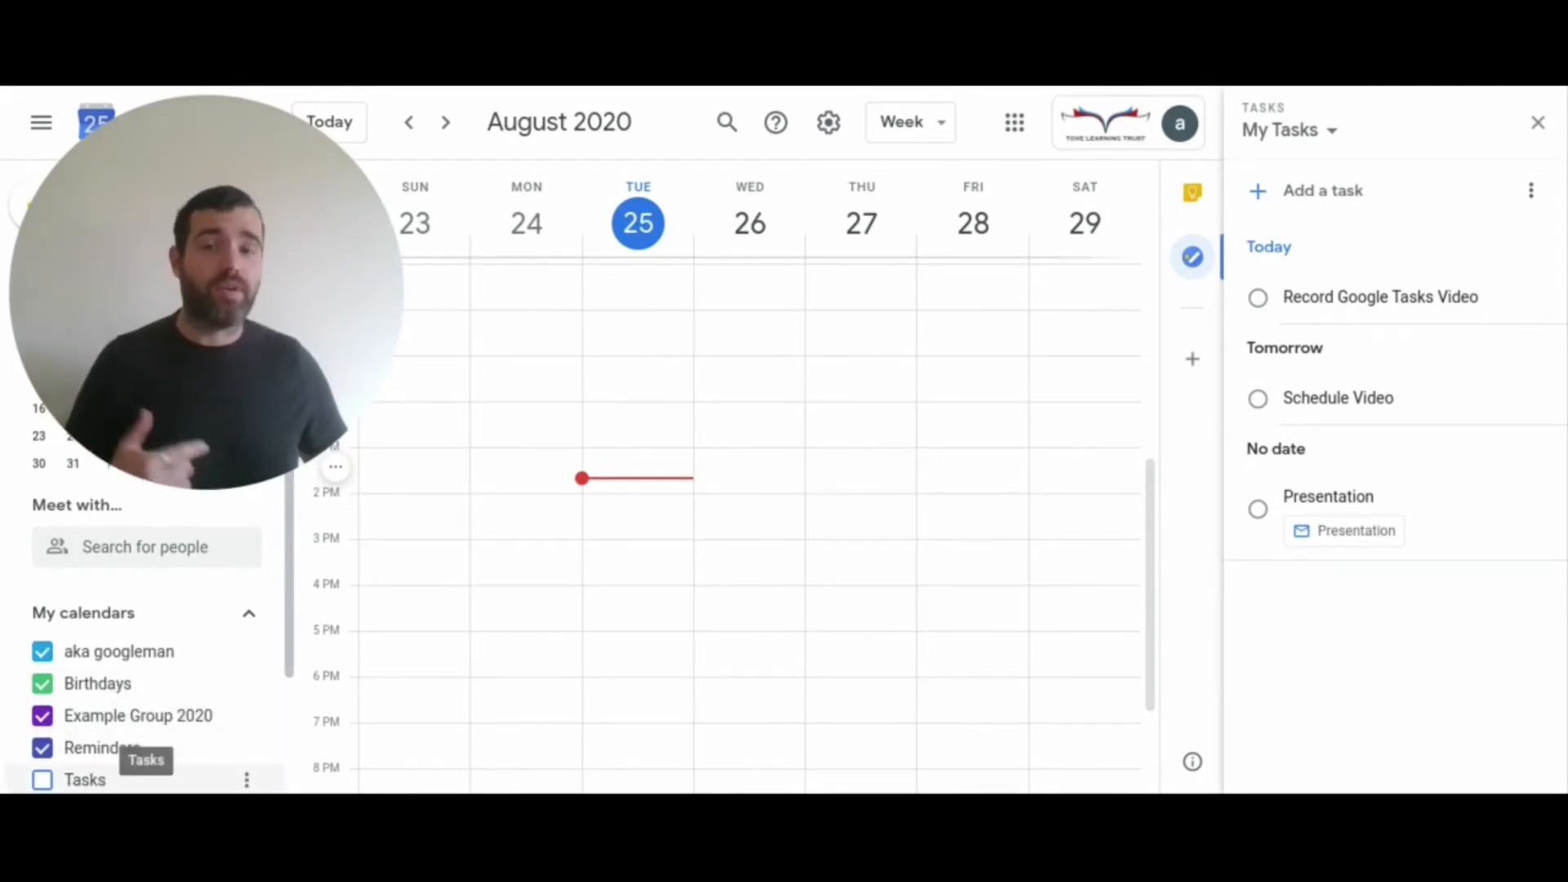
pyautogui.click(42, 779)
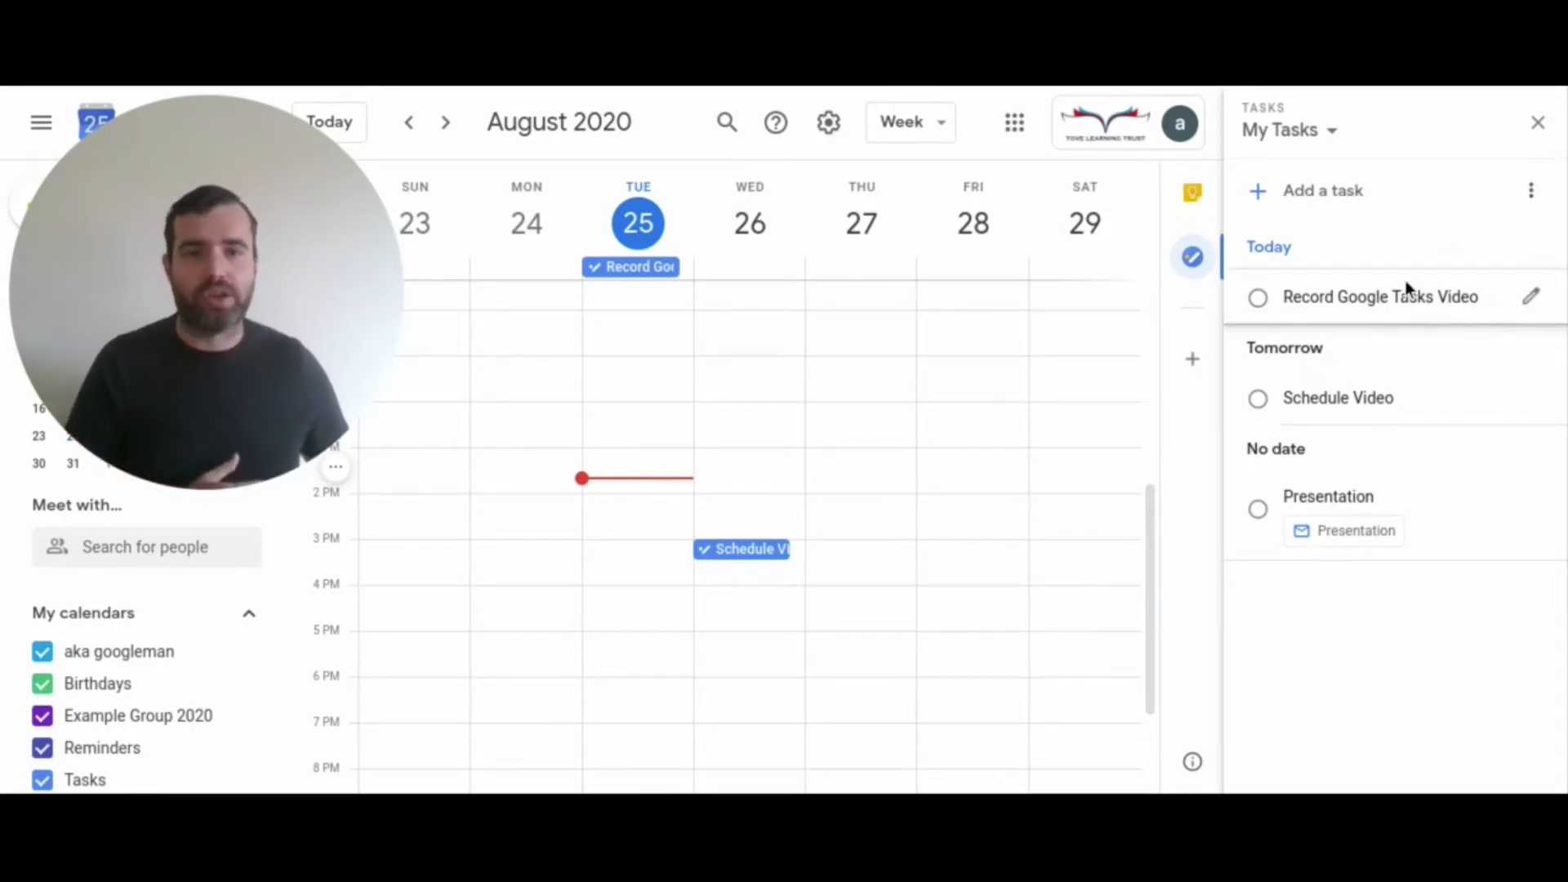
# Set the Record Google Tasks Video task's time to 13:30 on 25 August and return to the task list
pyautogui.click(1533, 302)
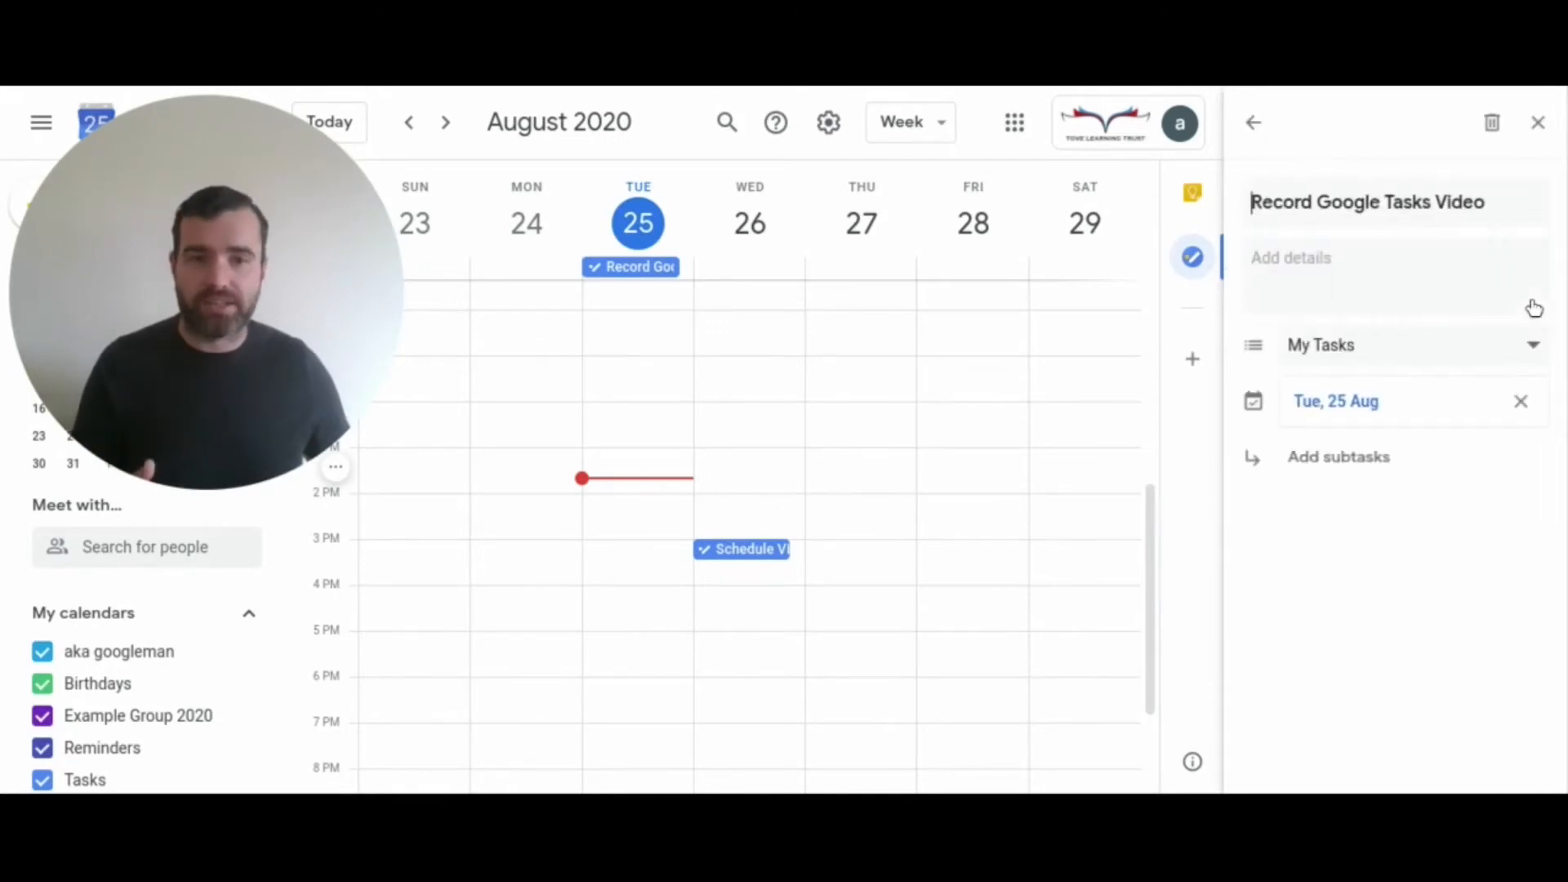
pyautogui.click(1424, 405)
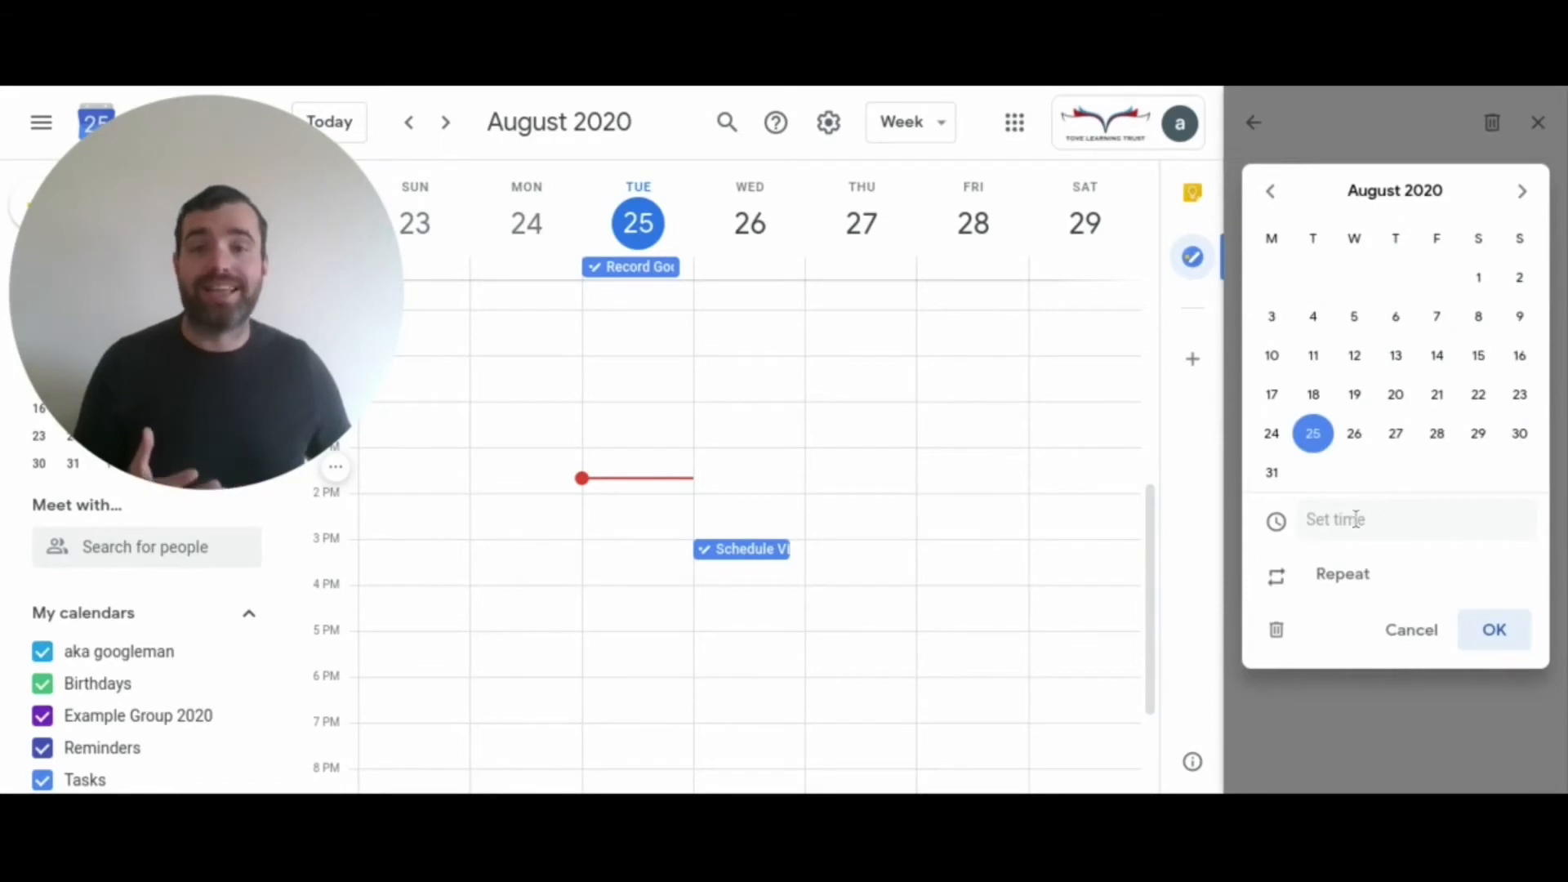
pyautogui.click(1356, 520)
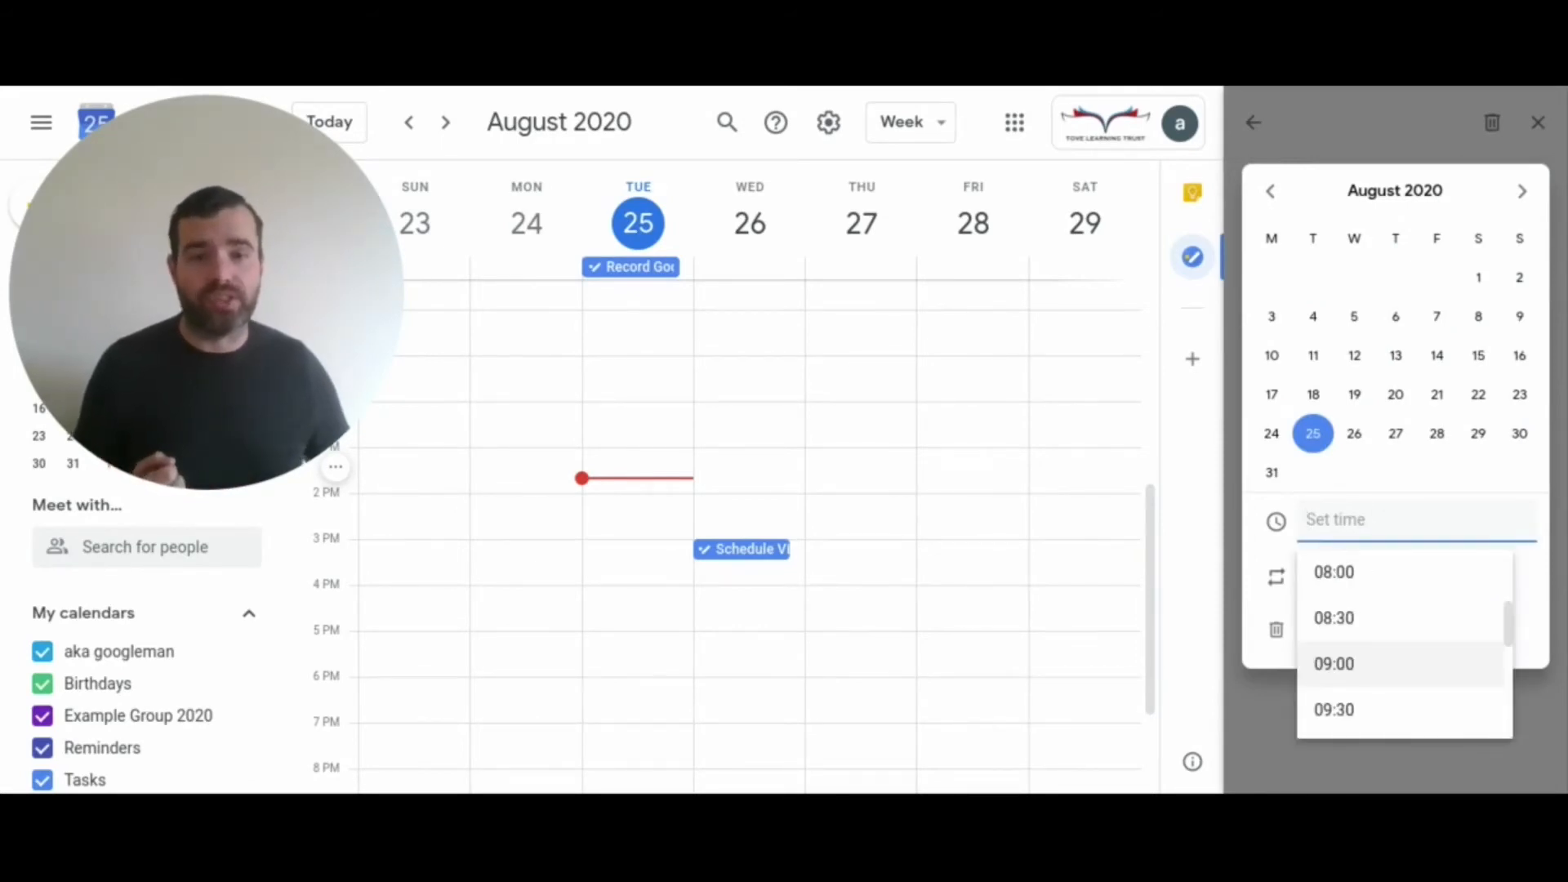
pyautogui.scroll(-4, 1388, 609)
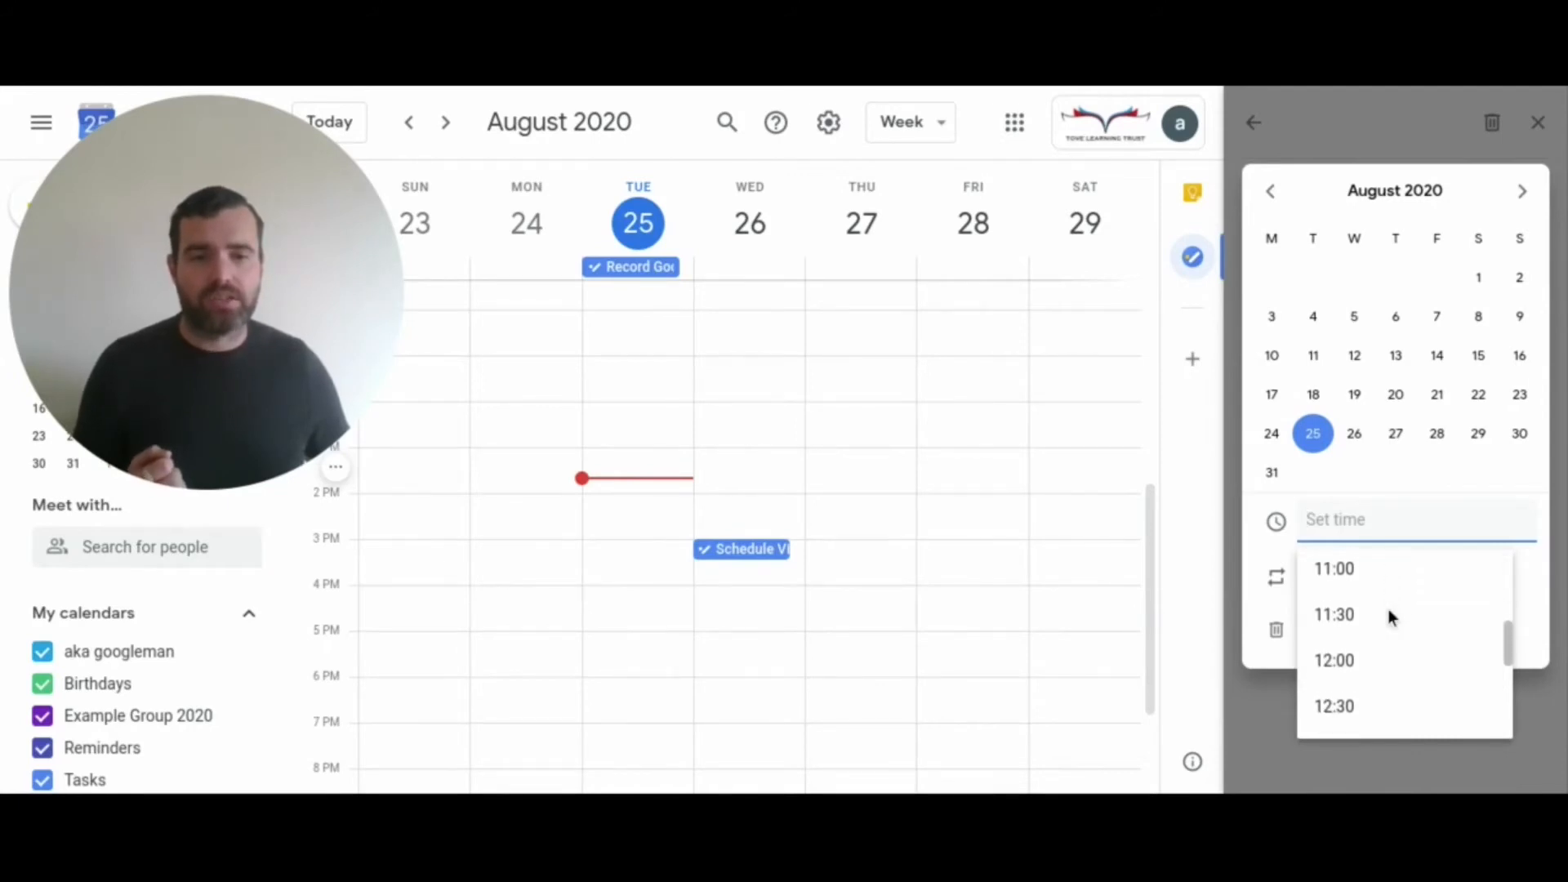
pyautogui.scroll(-2, 1389, 609)
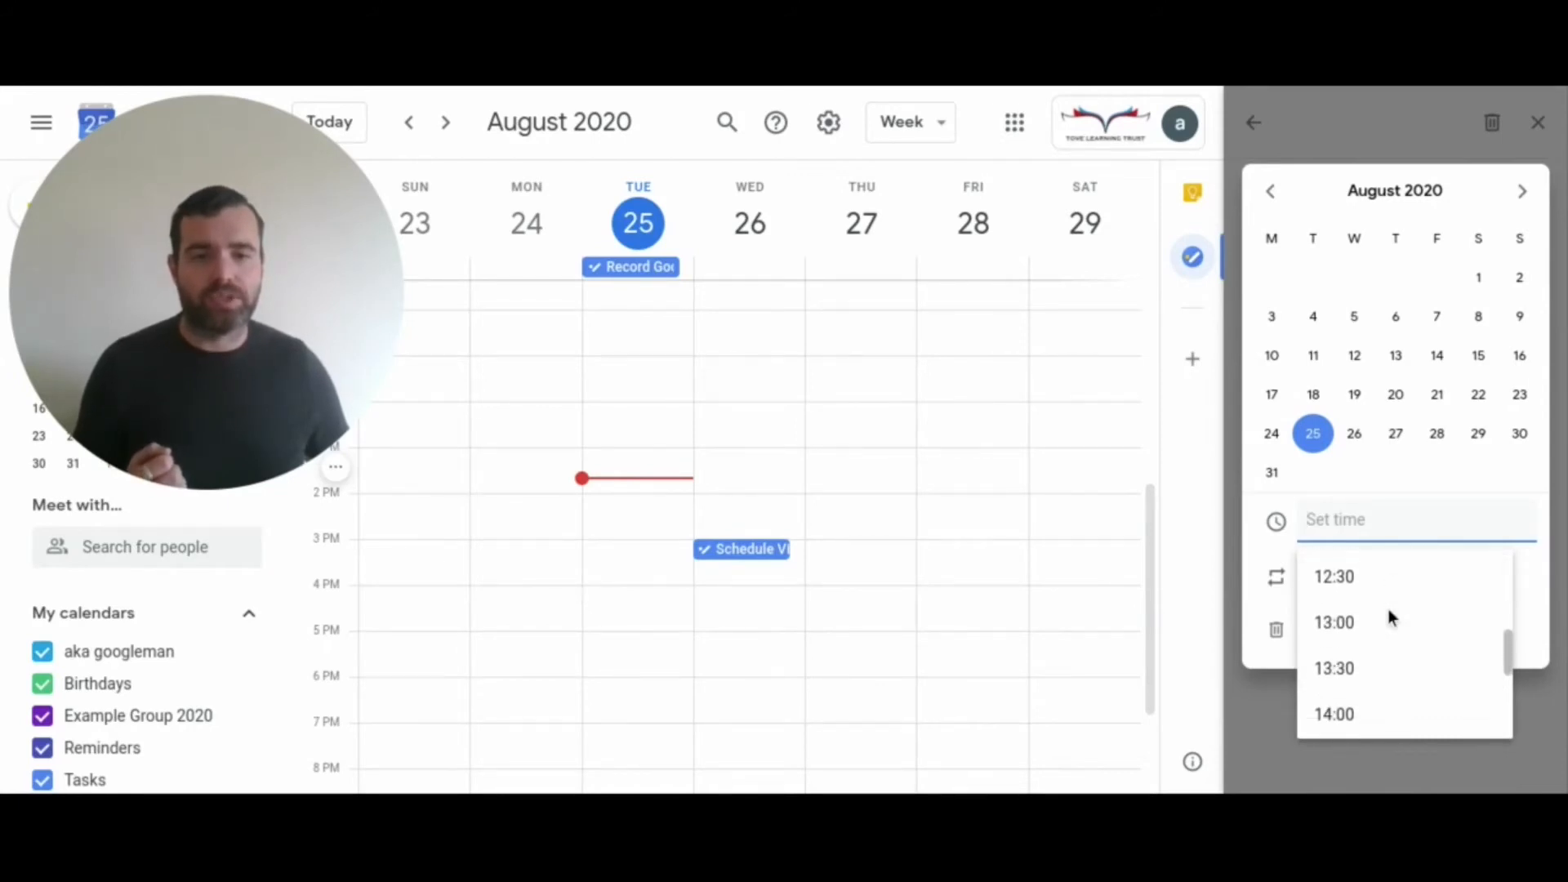
pyautogui.click(1343, 669)
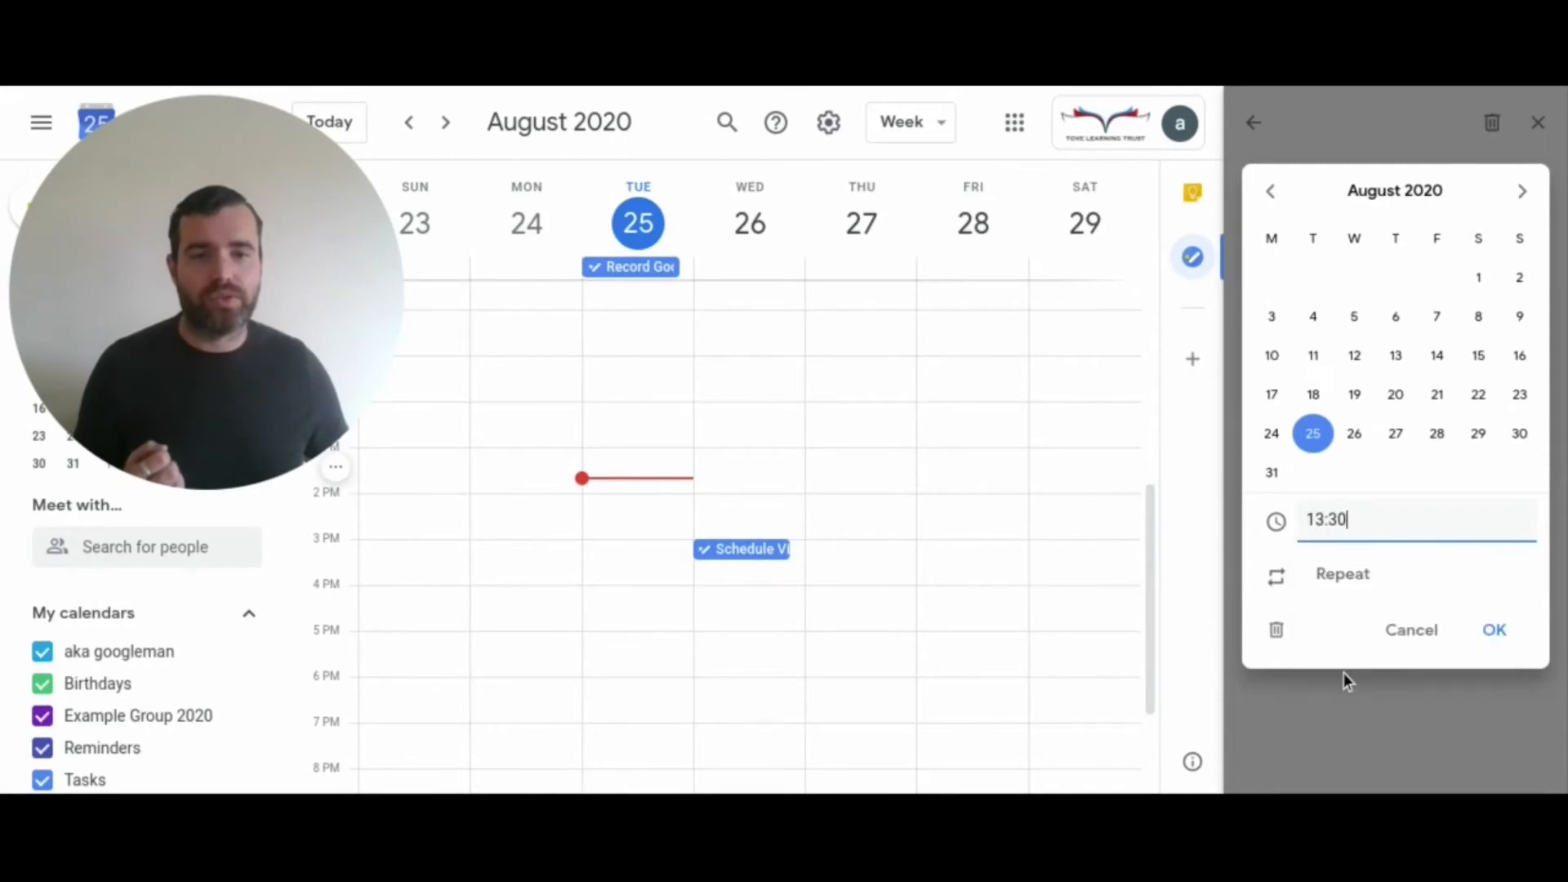
pyautogui.click(1496, 632)
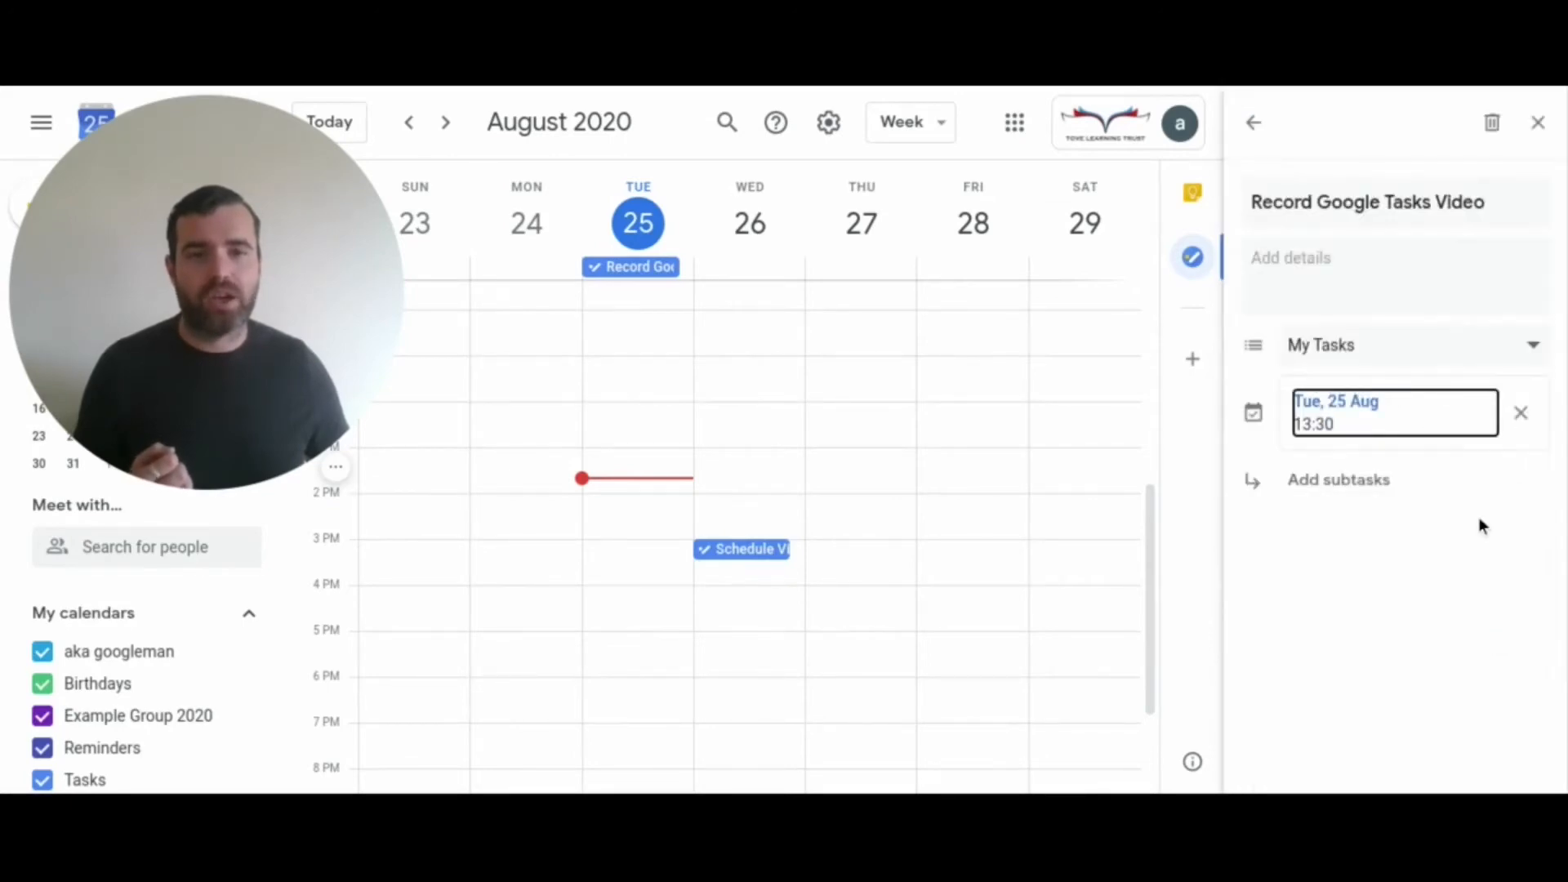
pyautogui.click(1256, 127)
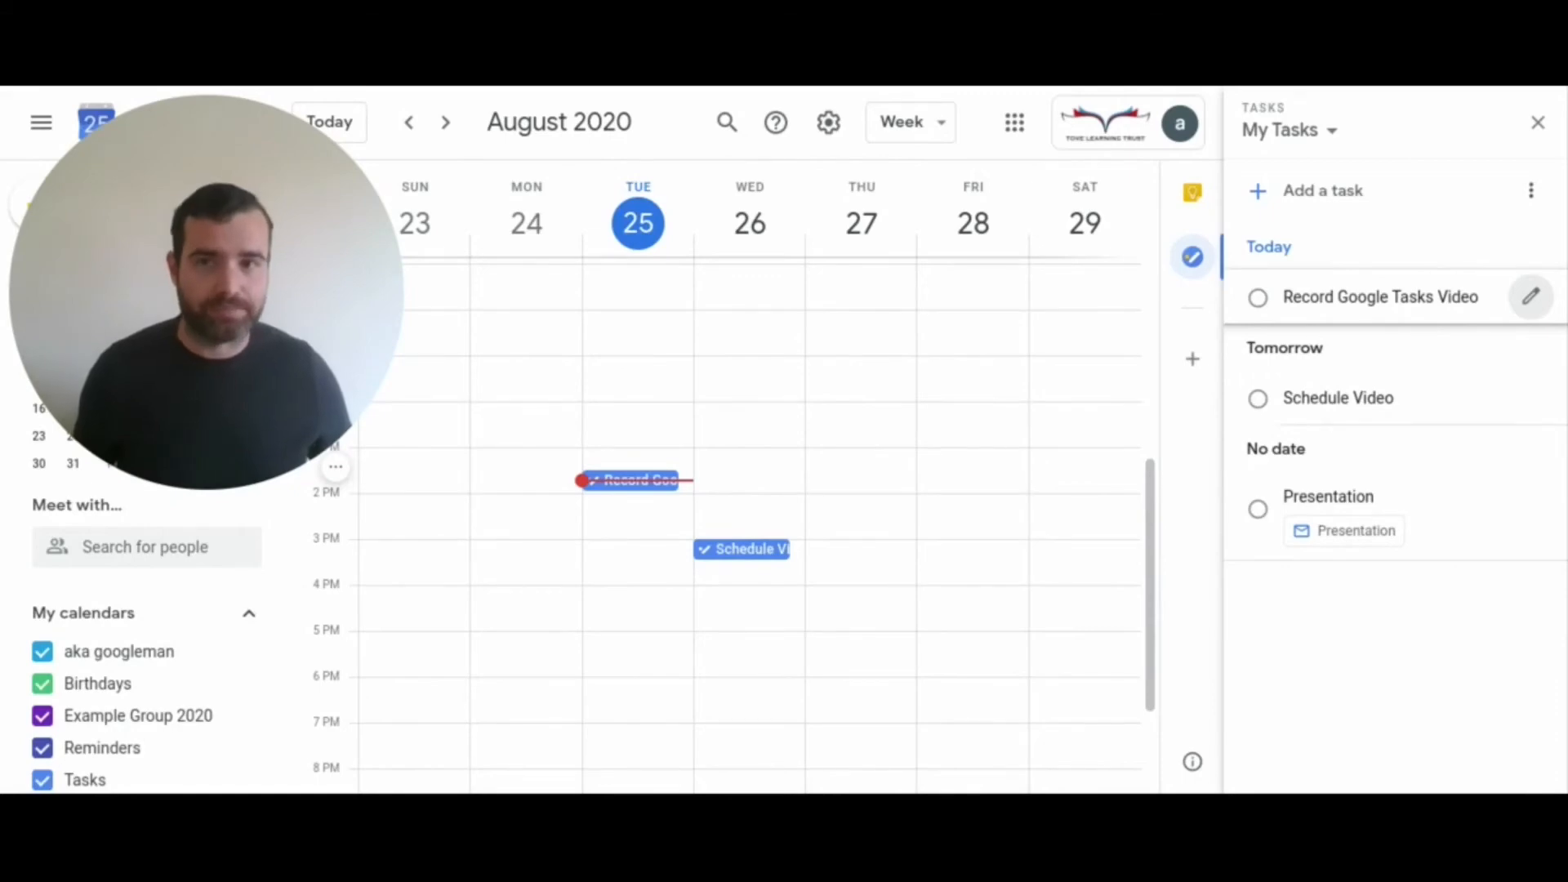
# Mark the Record Google Tasks Video task as completed and restore it from the completed tasks
pyautogui.click(1259, 299)
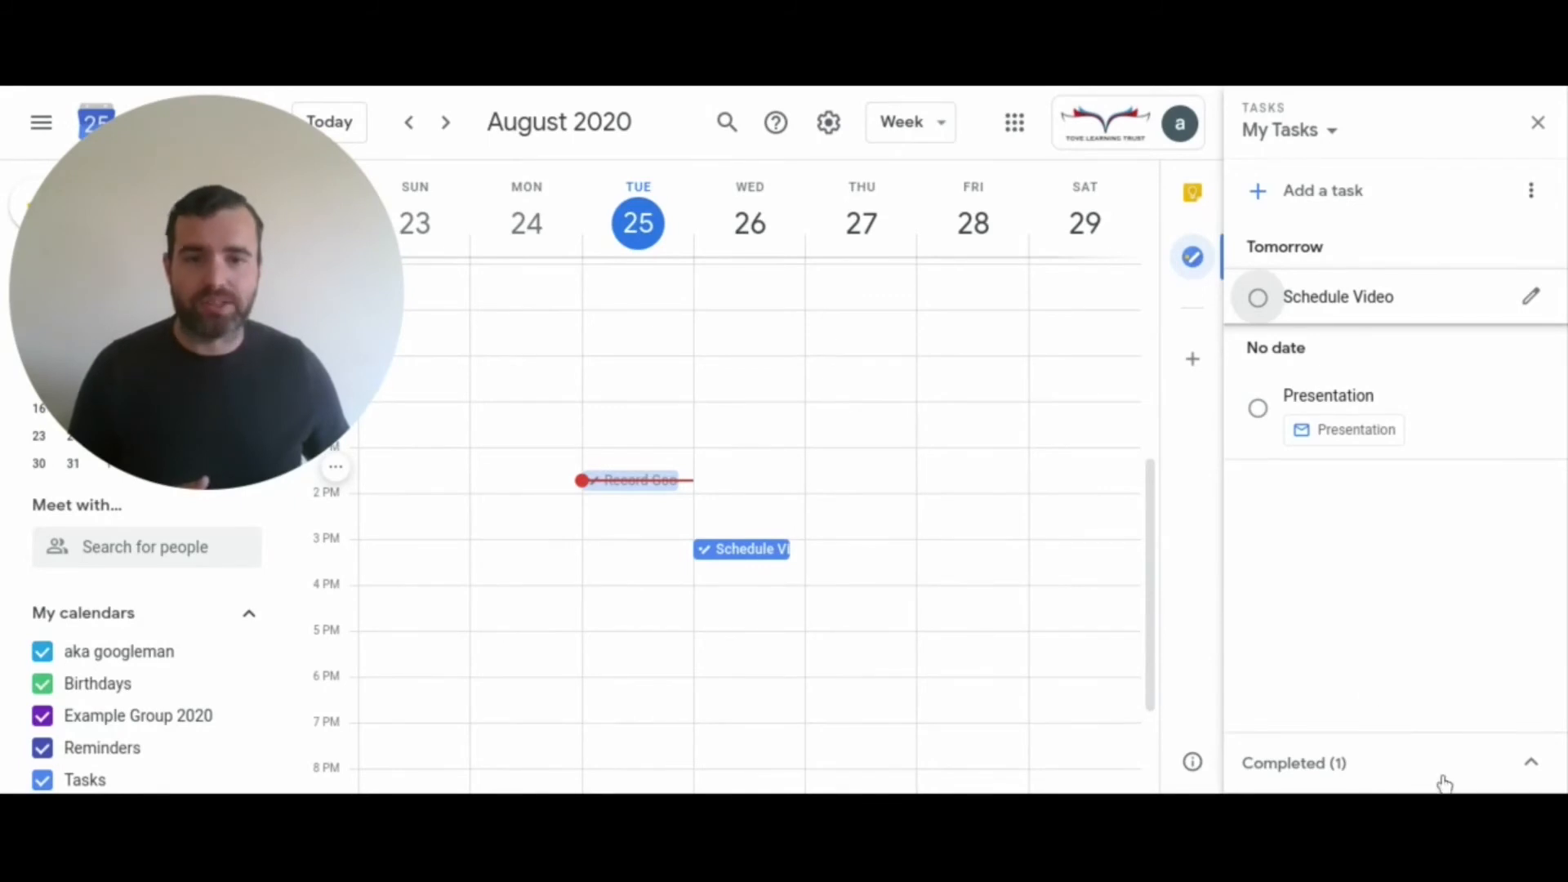
pyautogui.click(1534, 767)
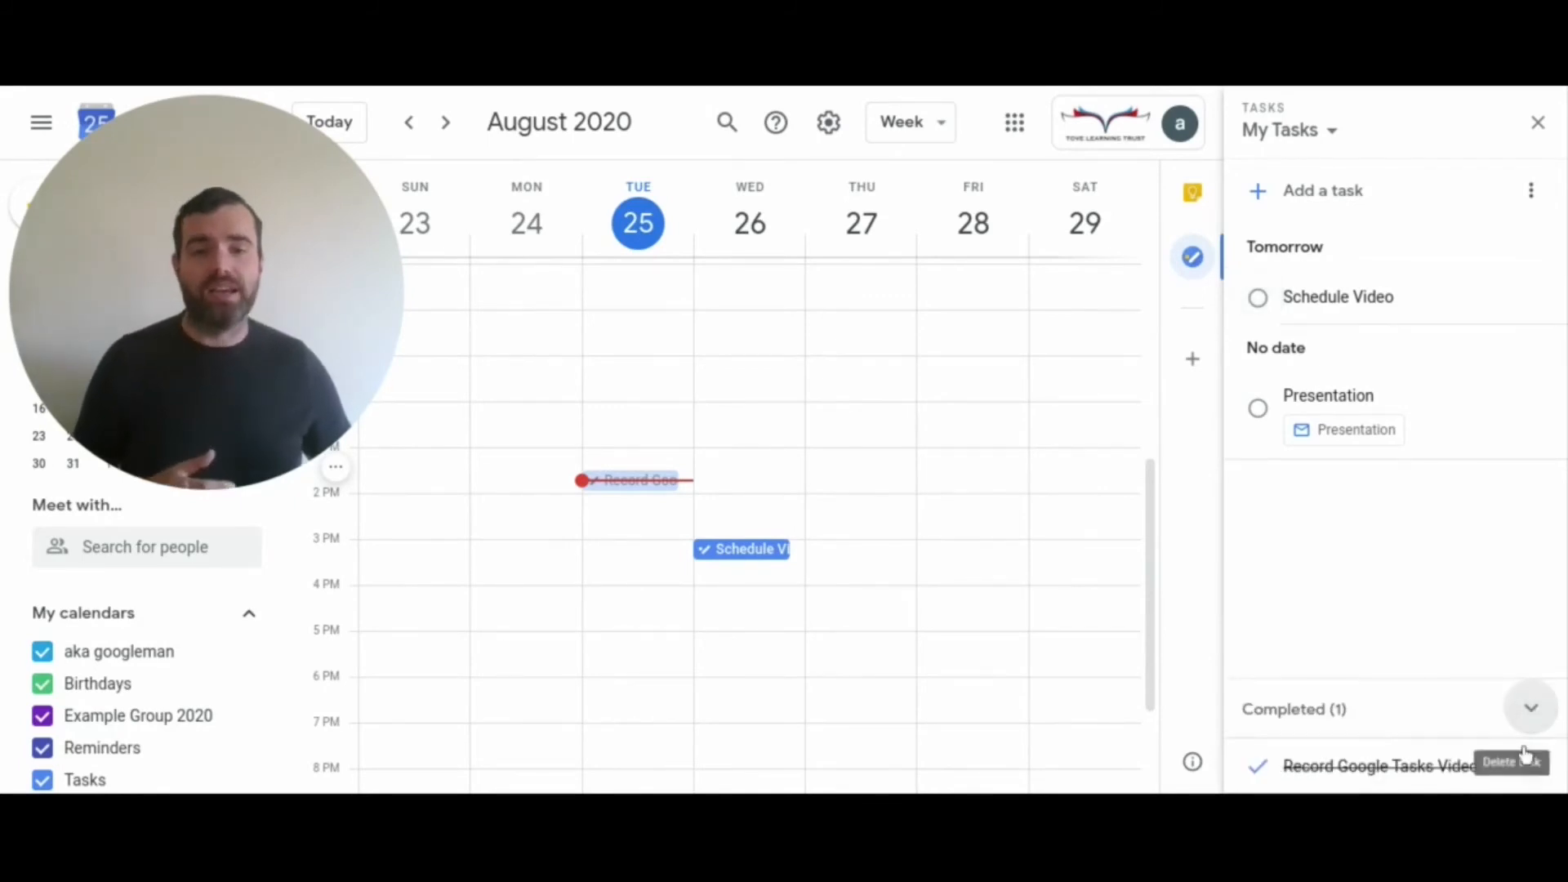
pyautogui.click(1257, 768)
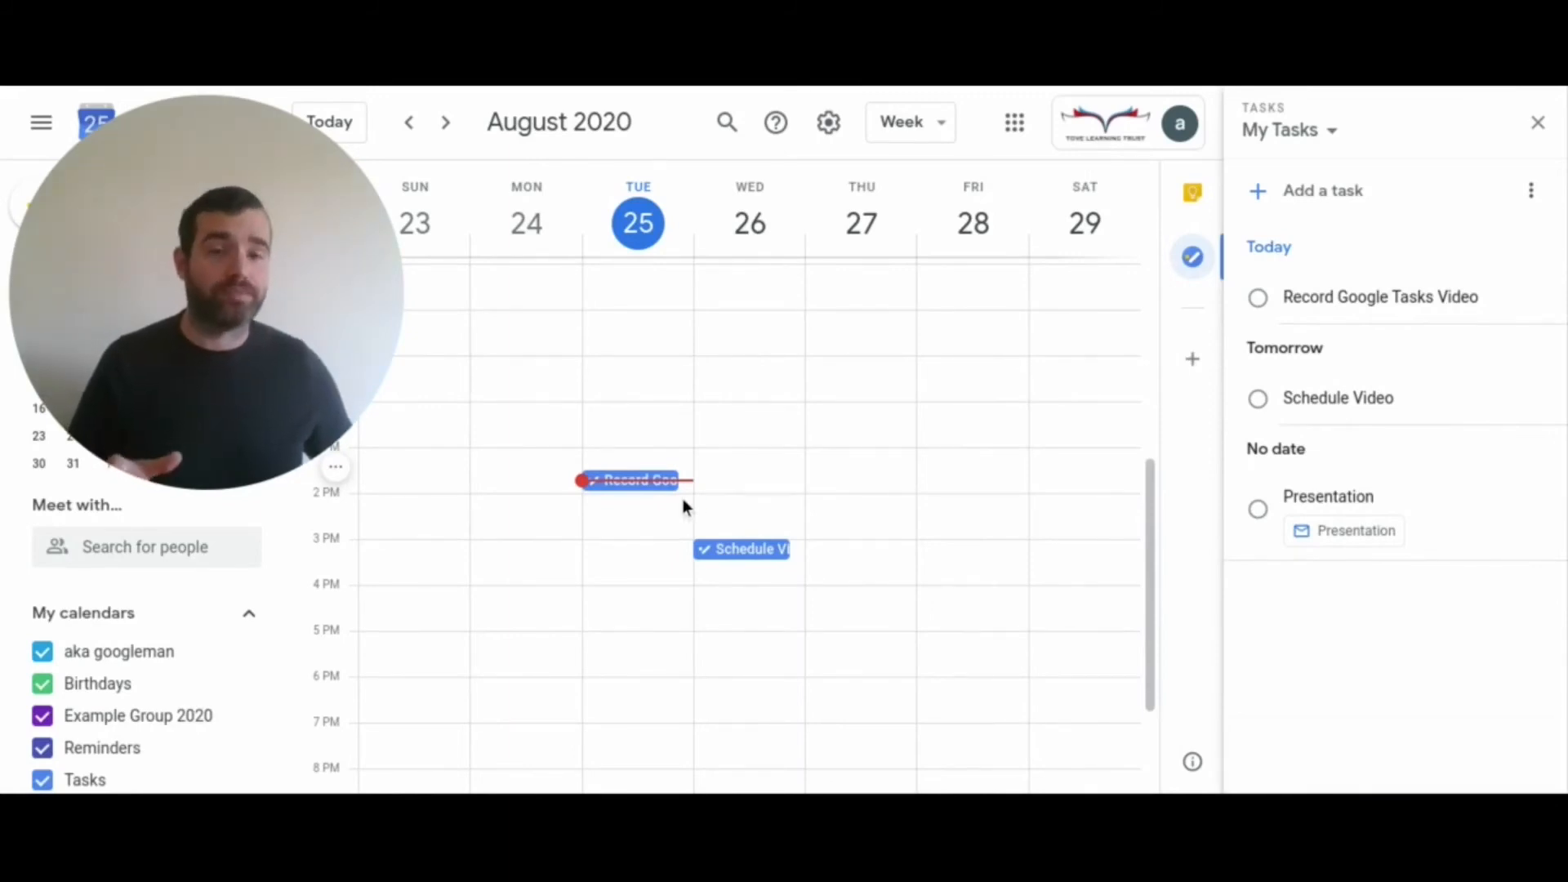
# Mark the Record Google Tasks Video task as completed and permanently delete all completed tasks from My Tasks
pyautogui.click(1261, 301)
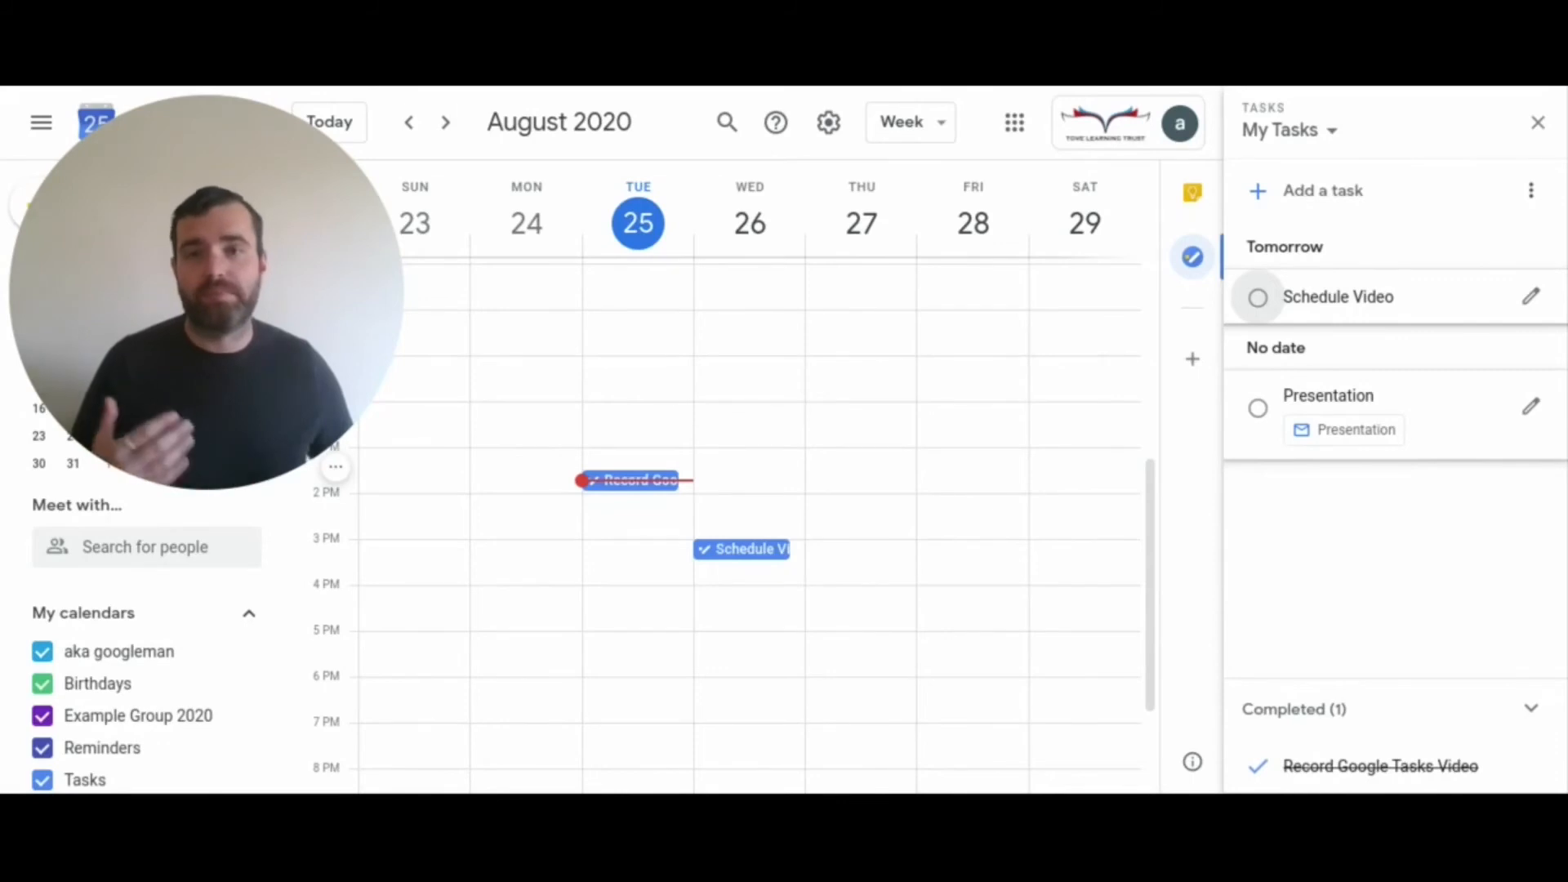
pyautogui.click(1532, 194)
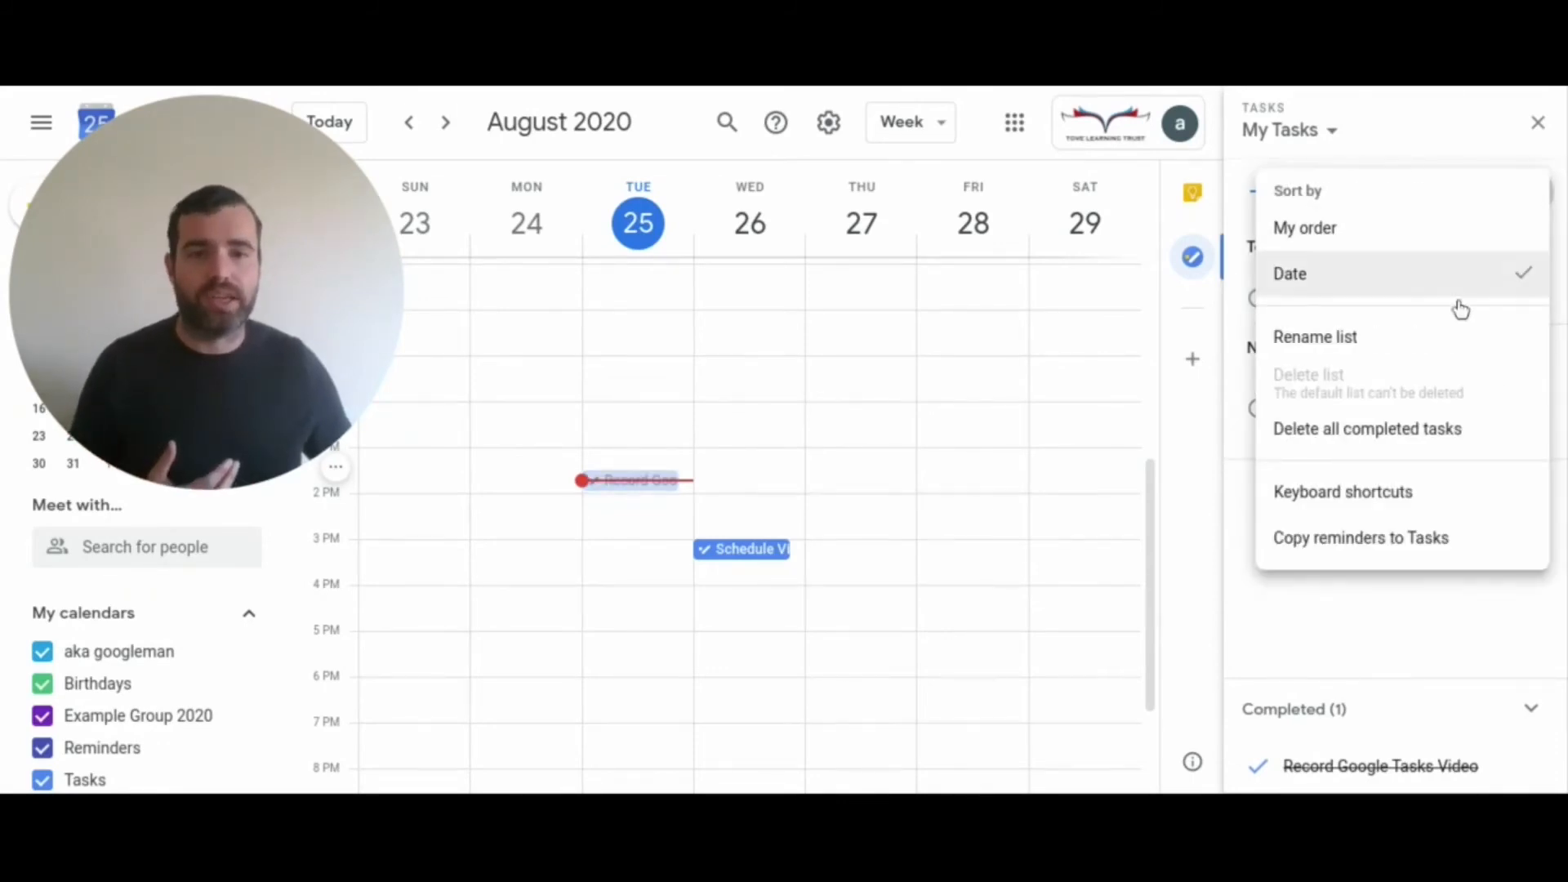
pyautogui.click(1386, 433)
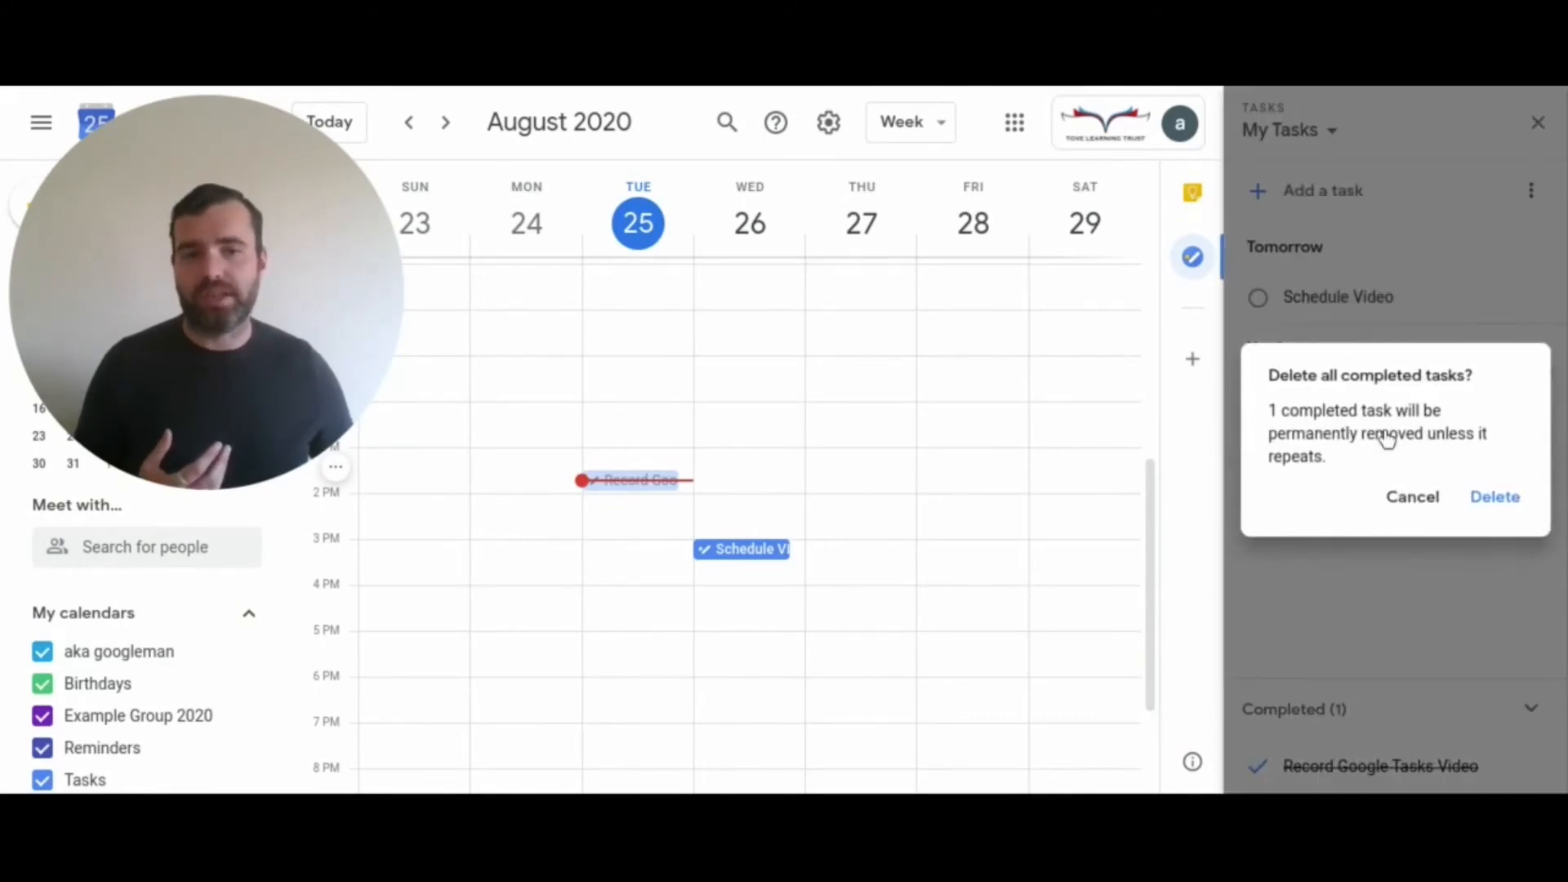
pyautogui.click(1496, 499)
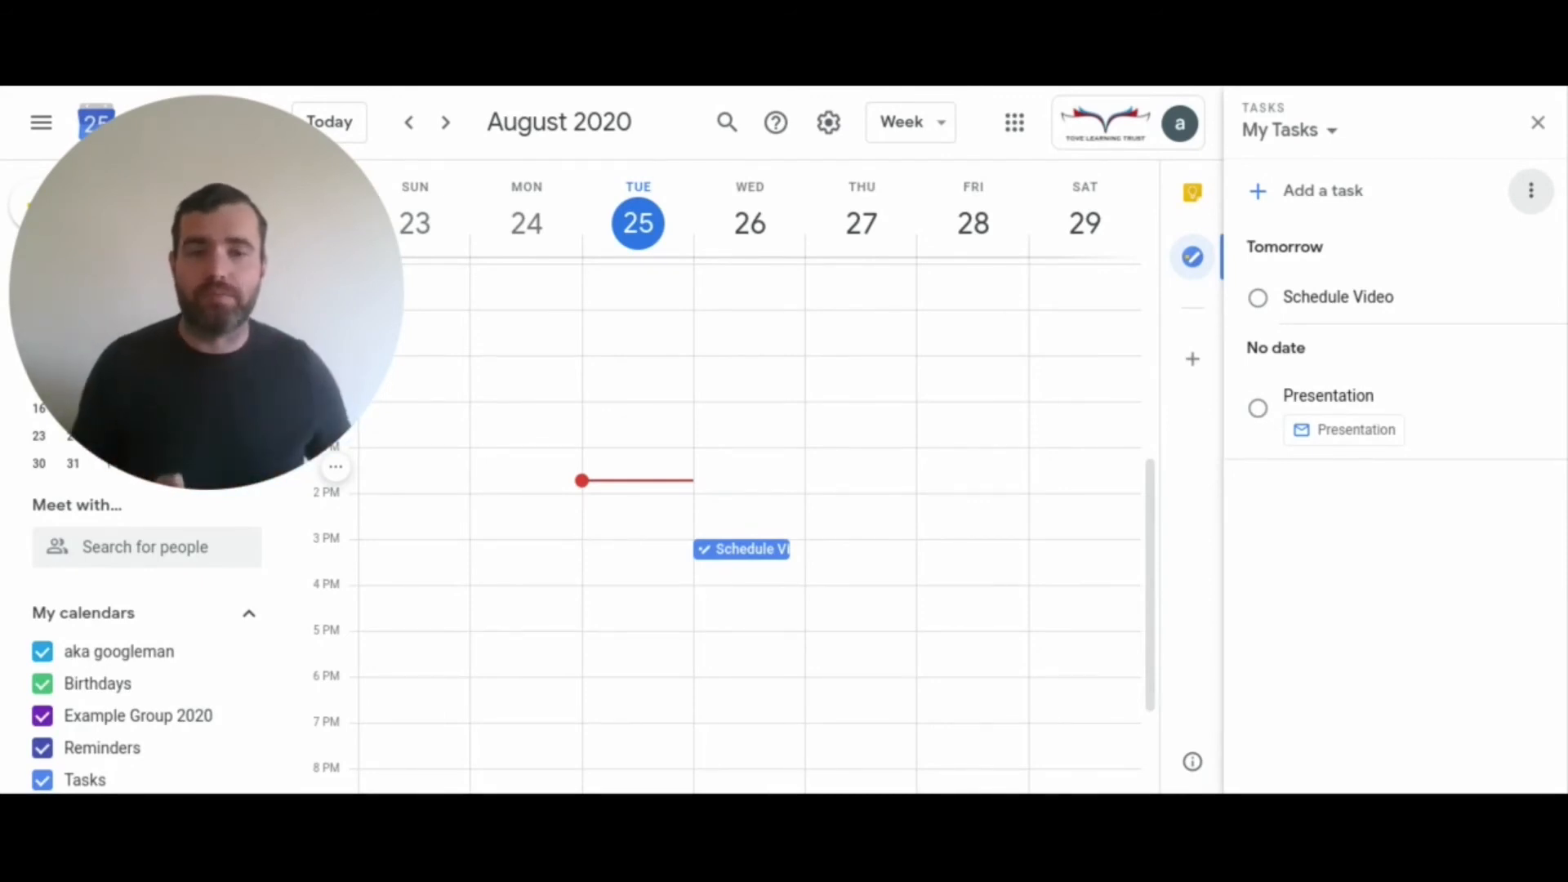
# Make the Schedule Video task repeat every 1 week on Wednesday, and show the following week in the calendar
pyautogui.moveTo(1383, 294)
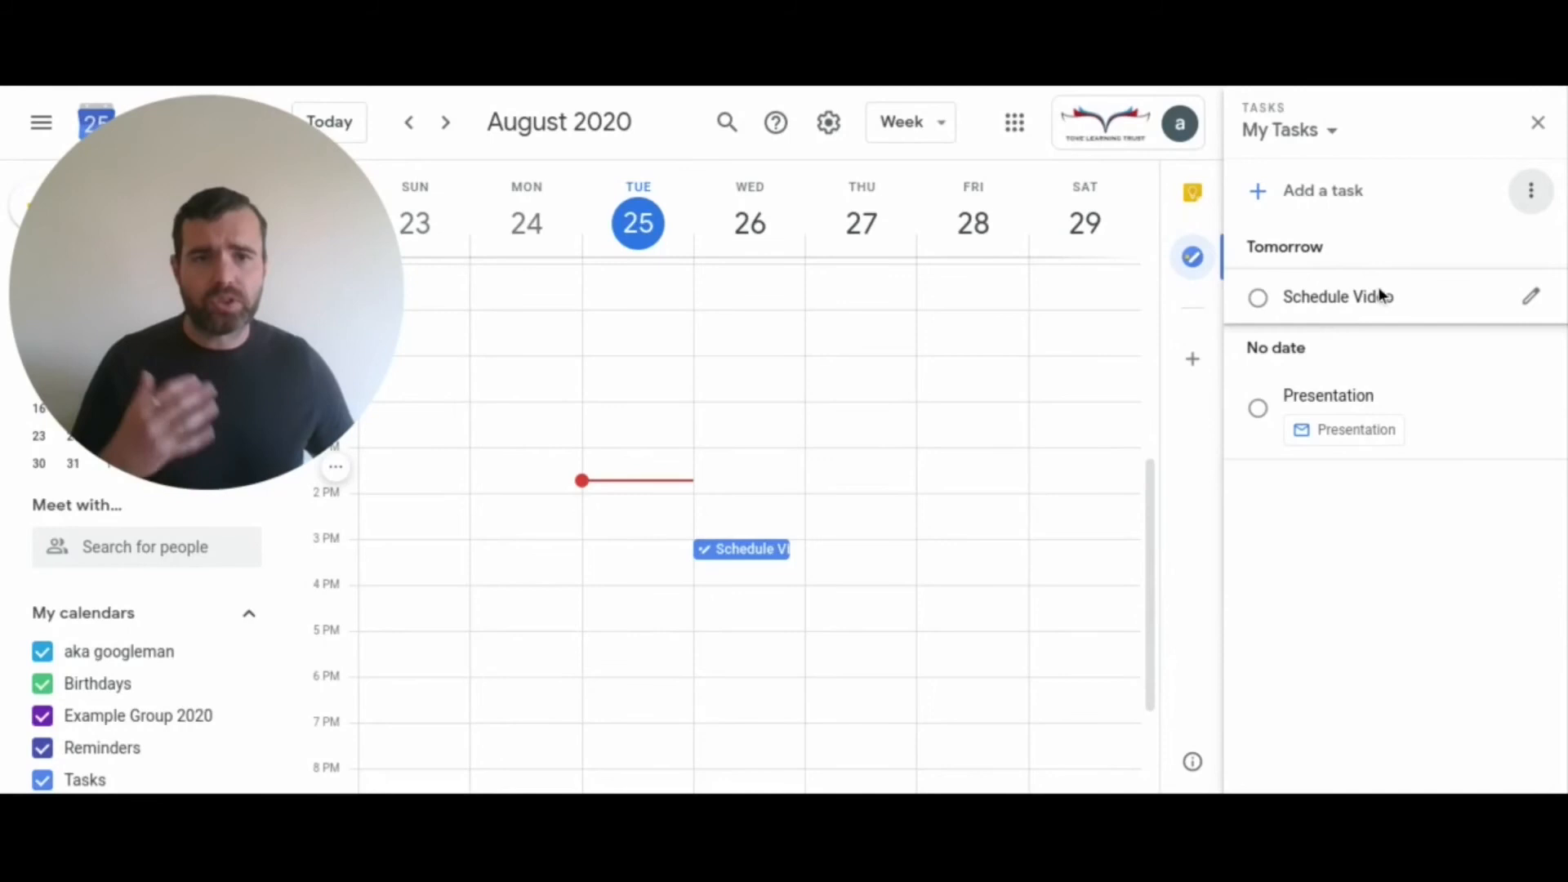
pyautogui.click(1532, 307)
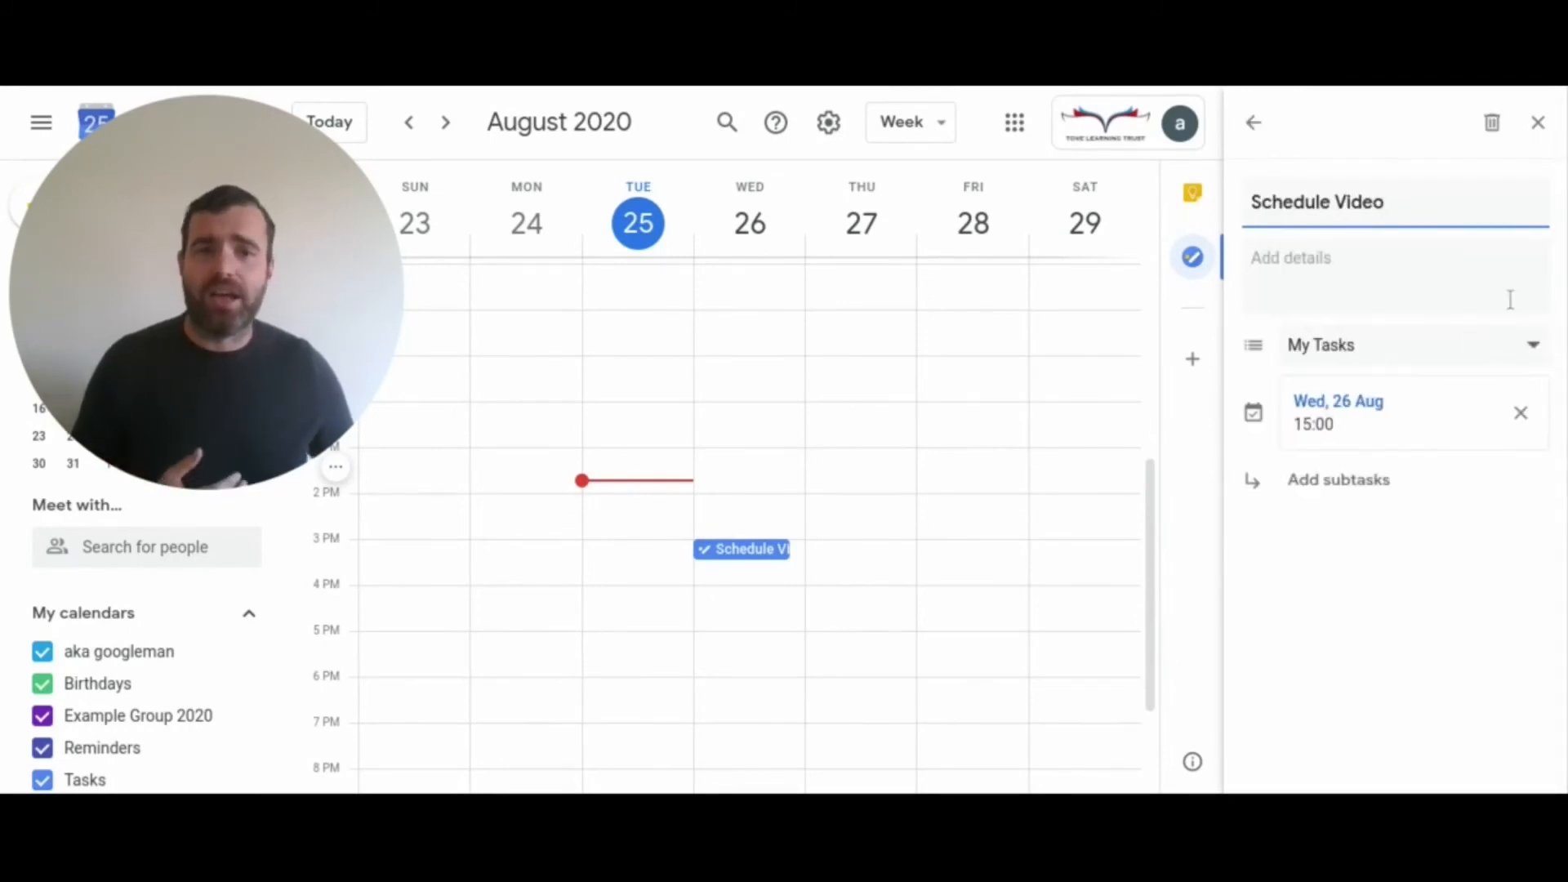
pyautogui.click(1448, 433)
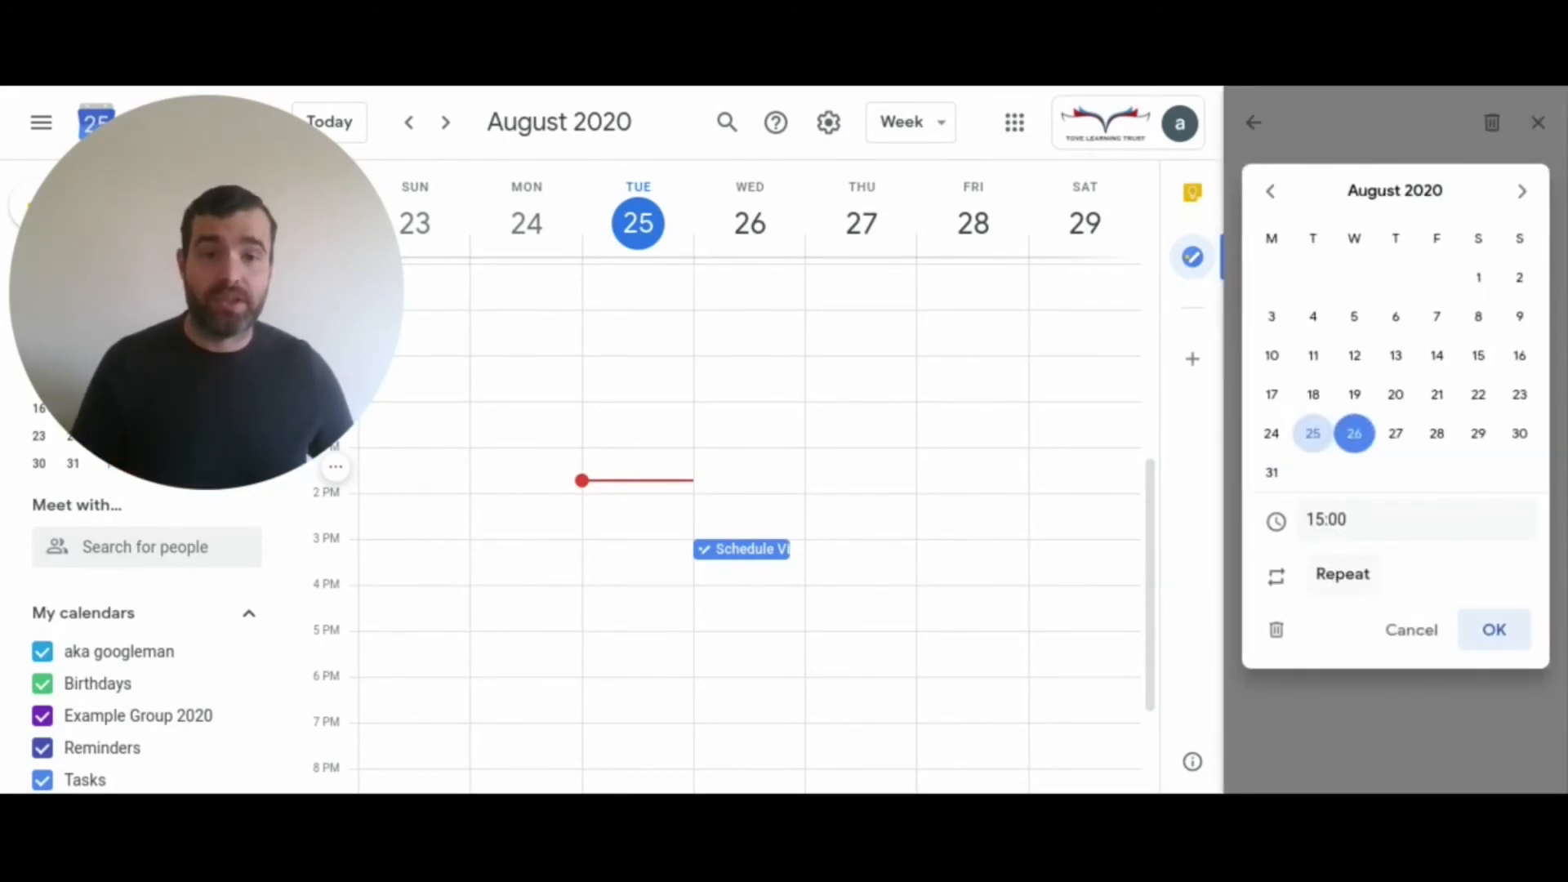
pyautogui.click(1340, 581)
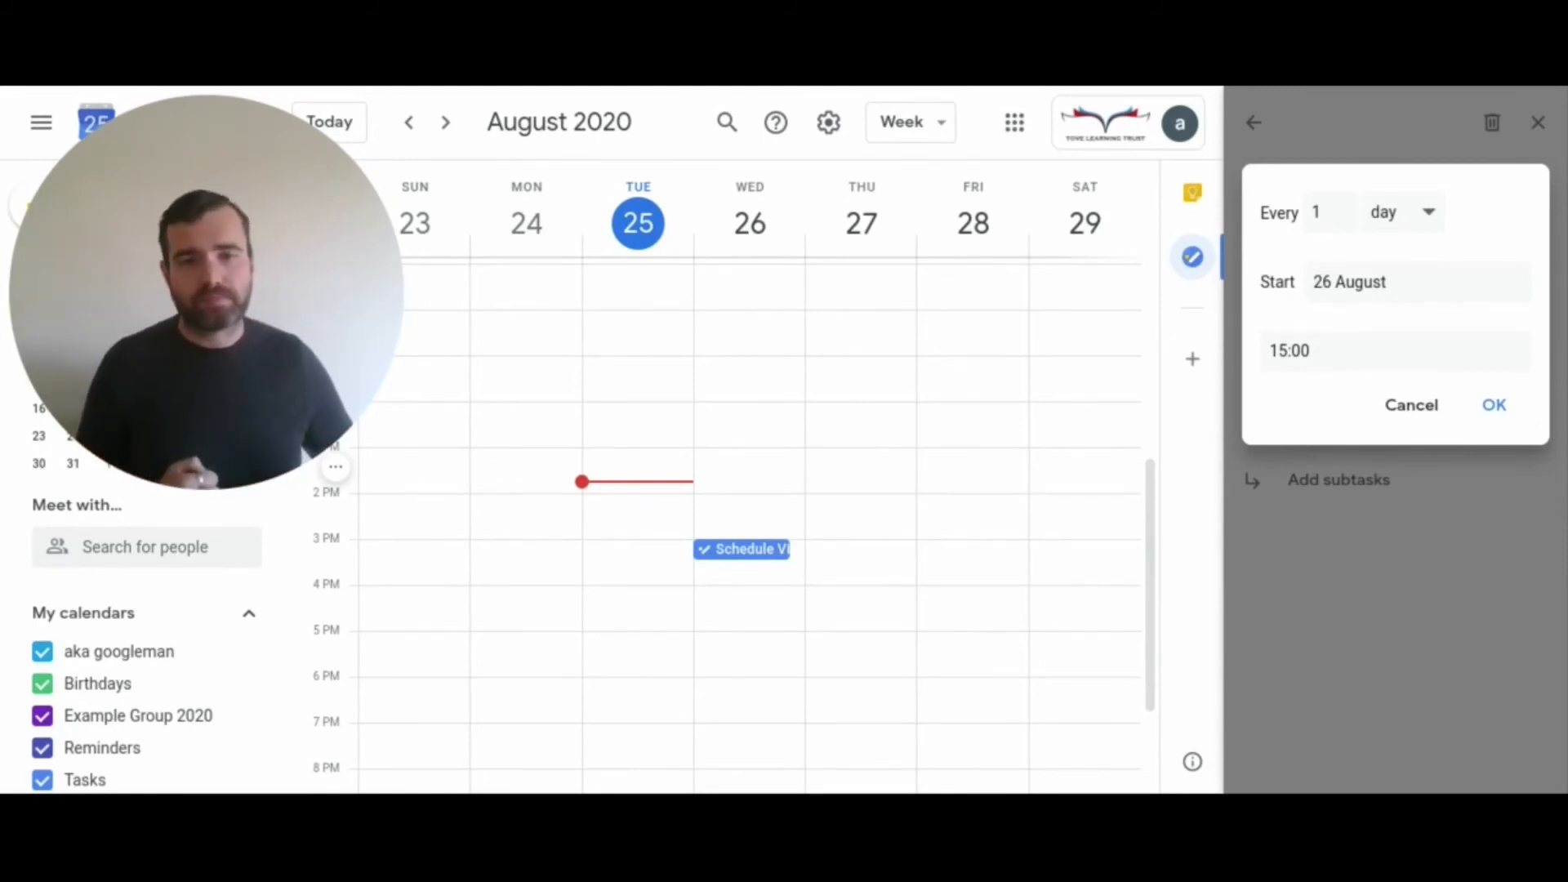
pyautogui.click(1429, 213)
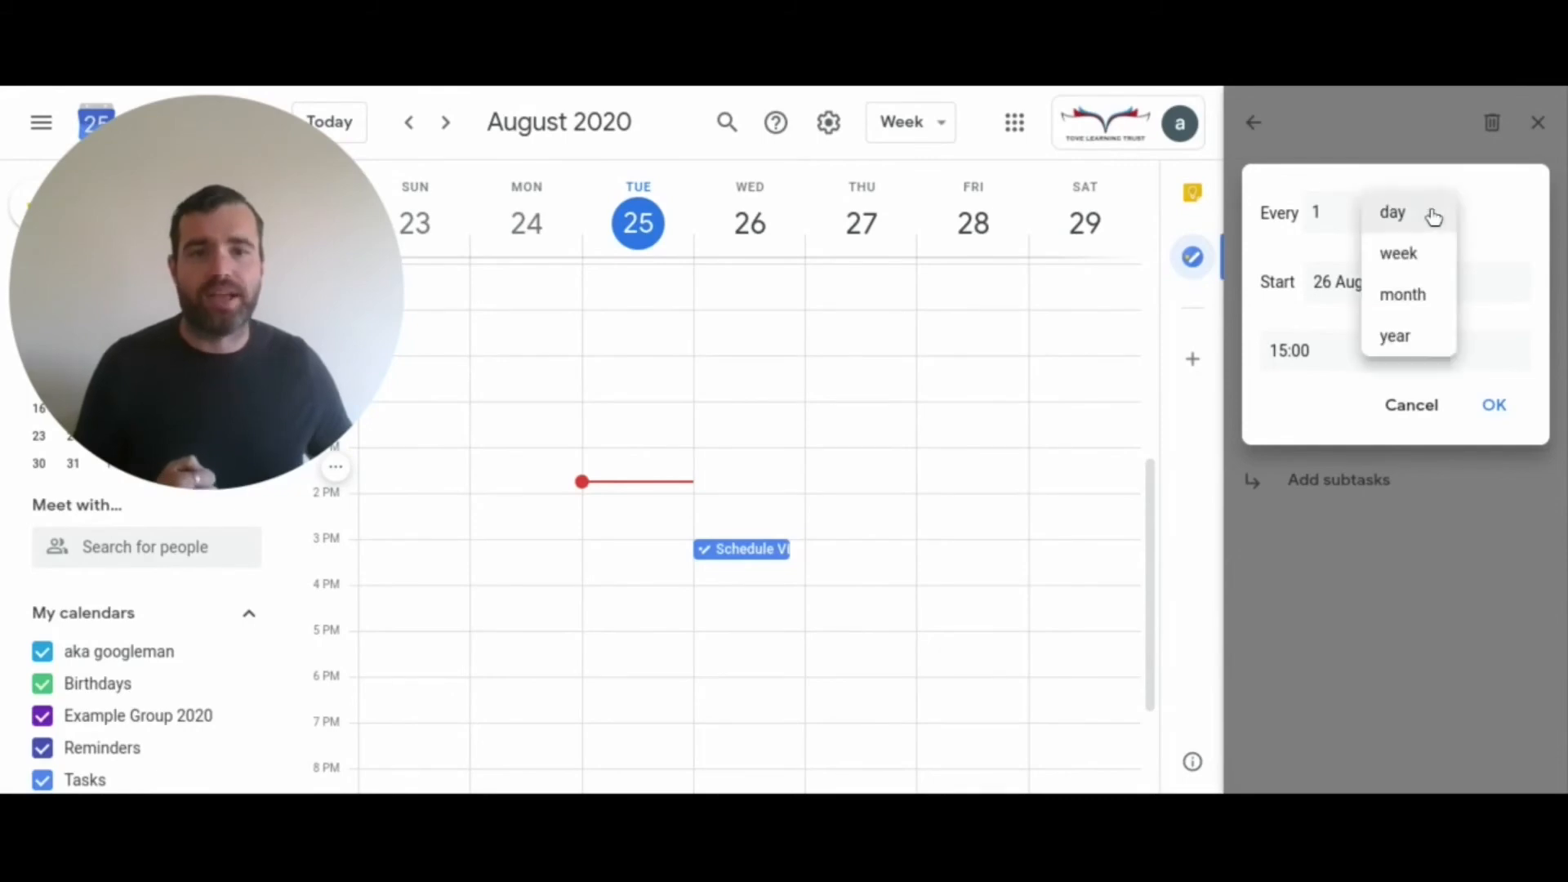
pyautogui.click(1402, 255)
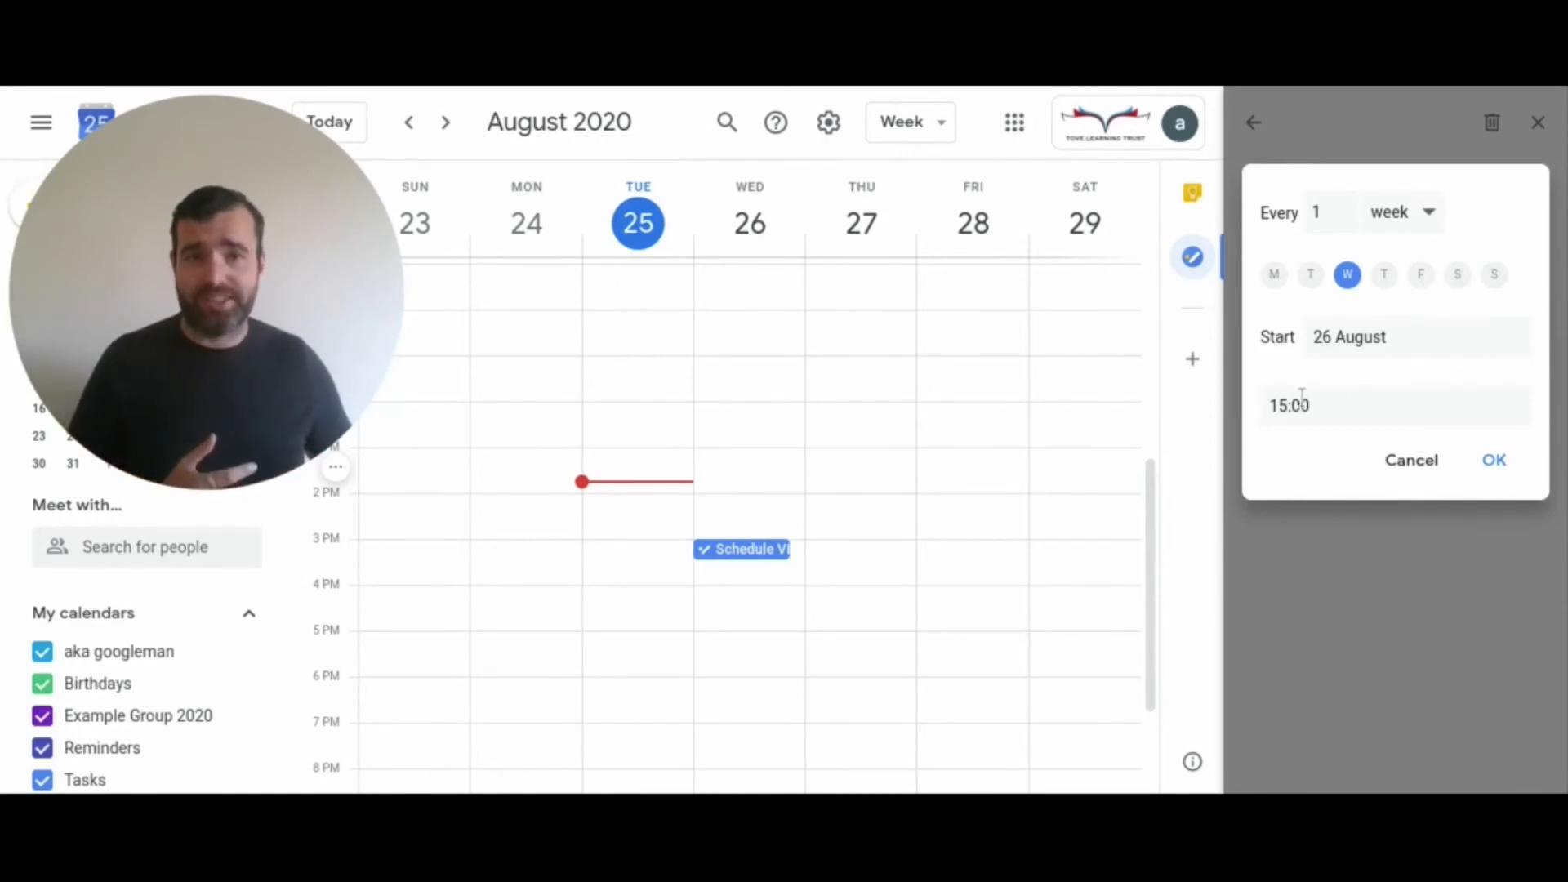
pyautogui.click(1495, 472)
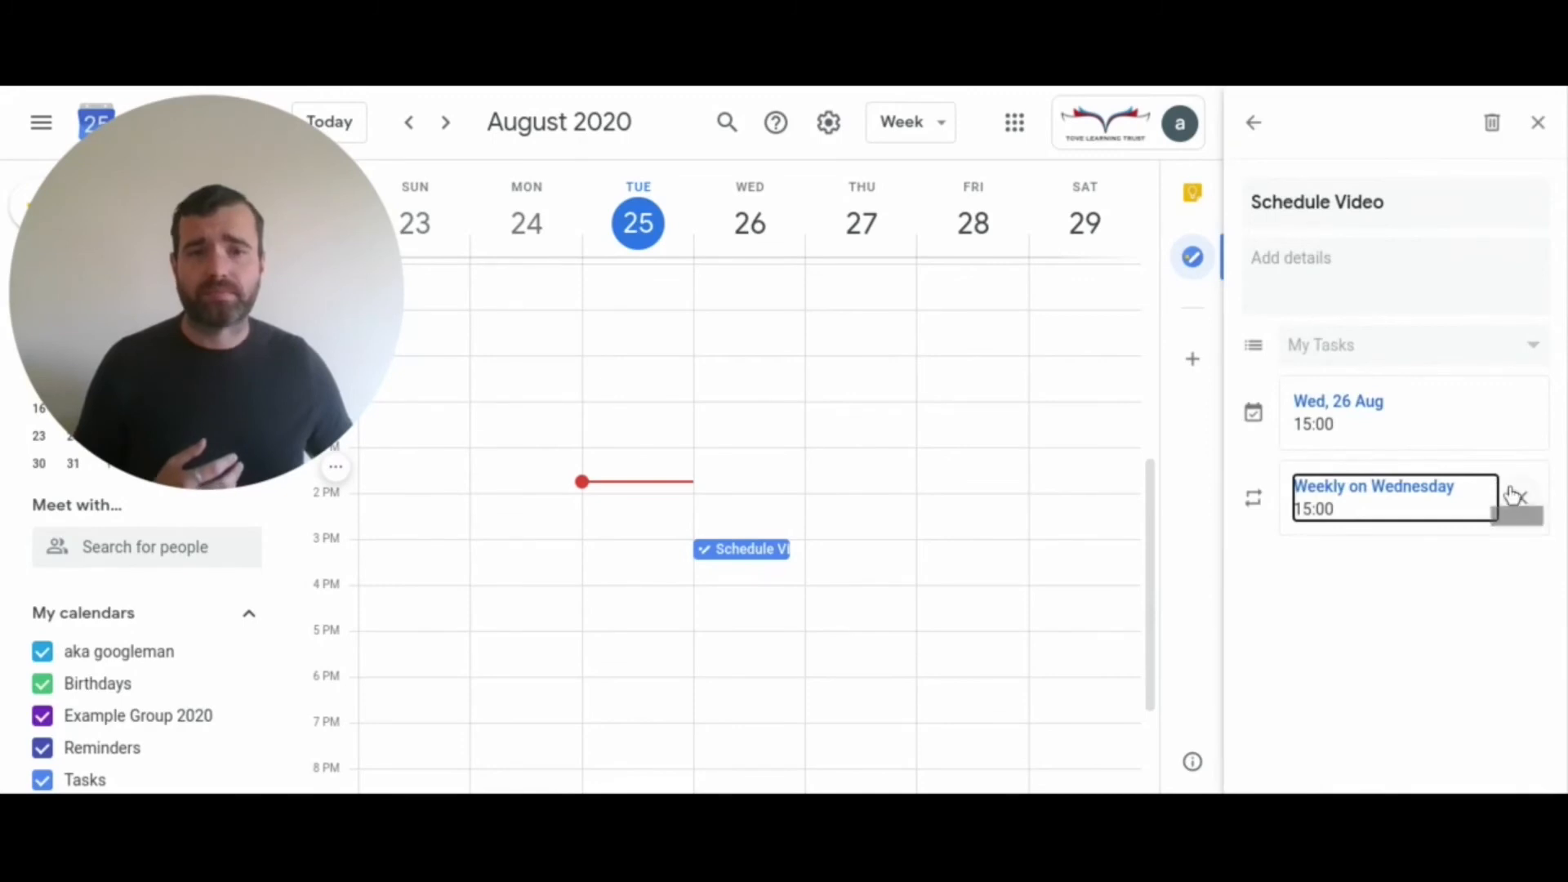
pyautogui.click(1249, 124)
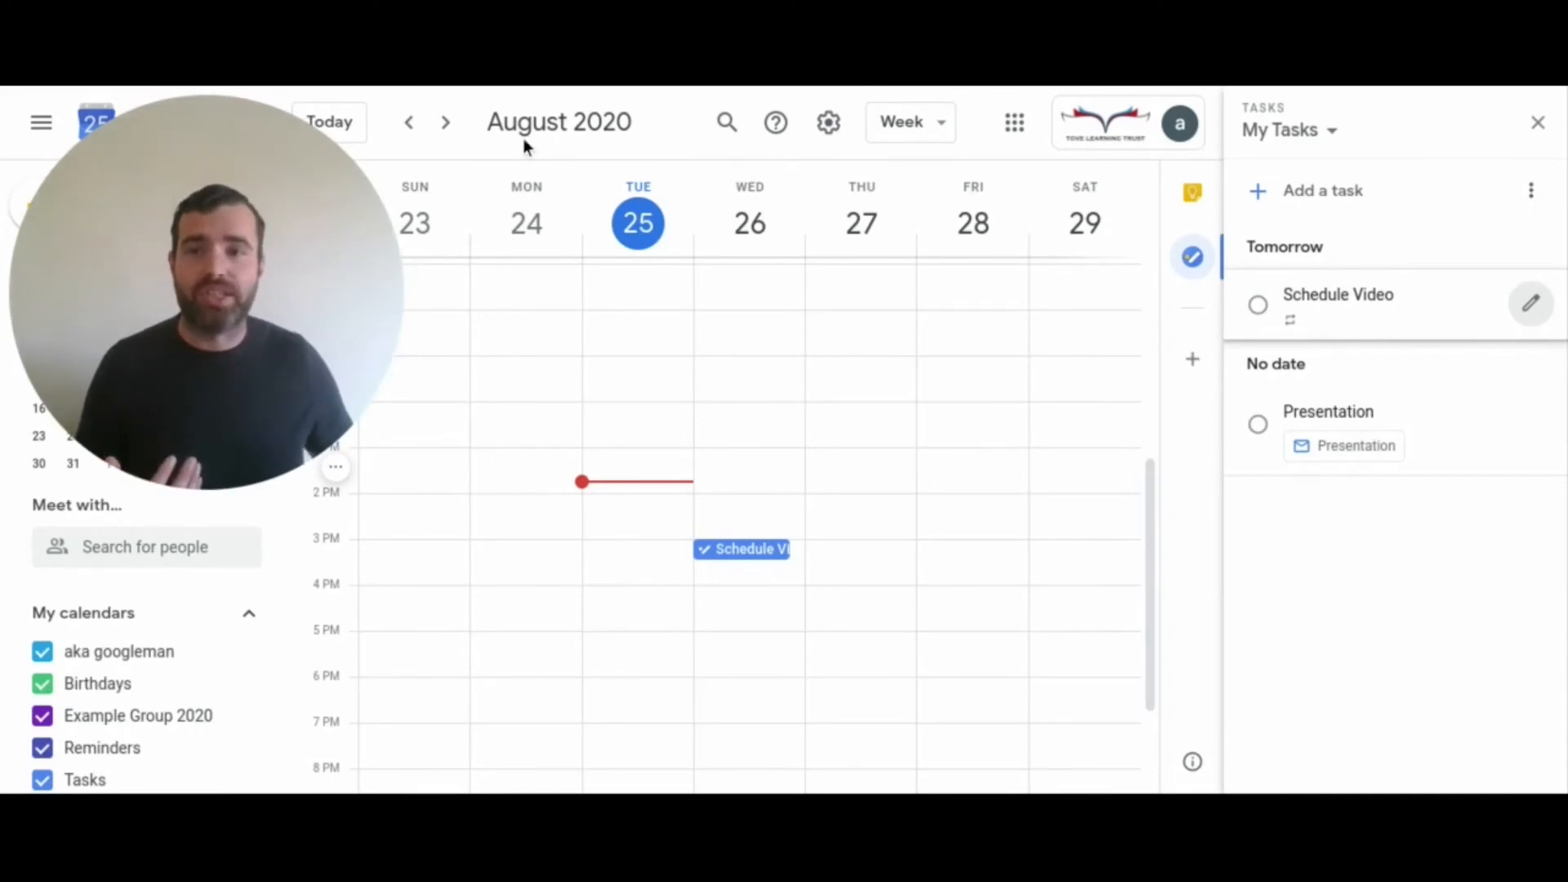
pyautogui.click(445, 124)
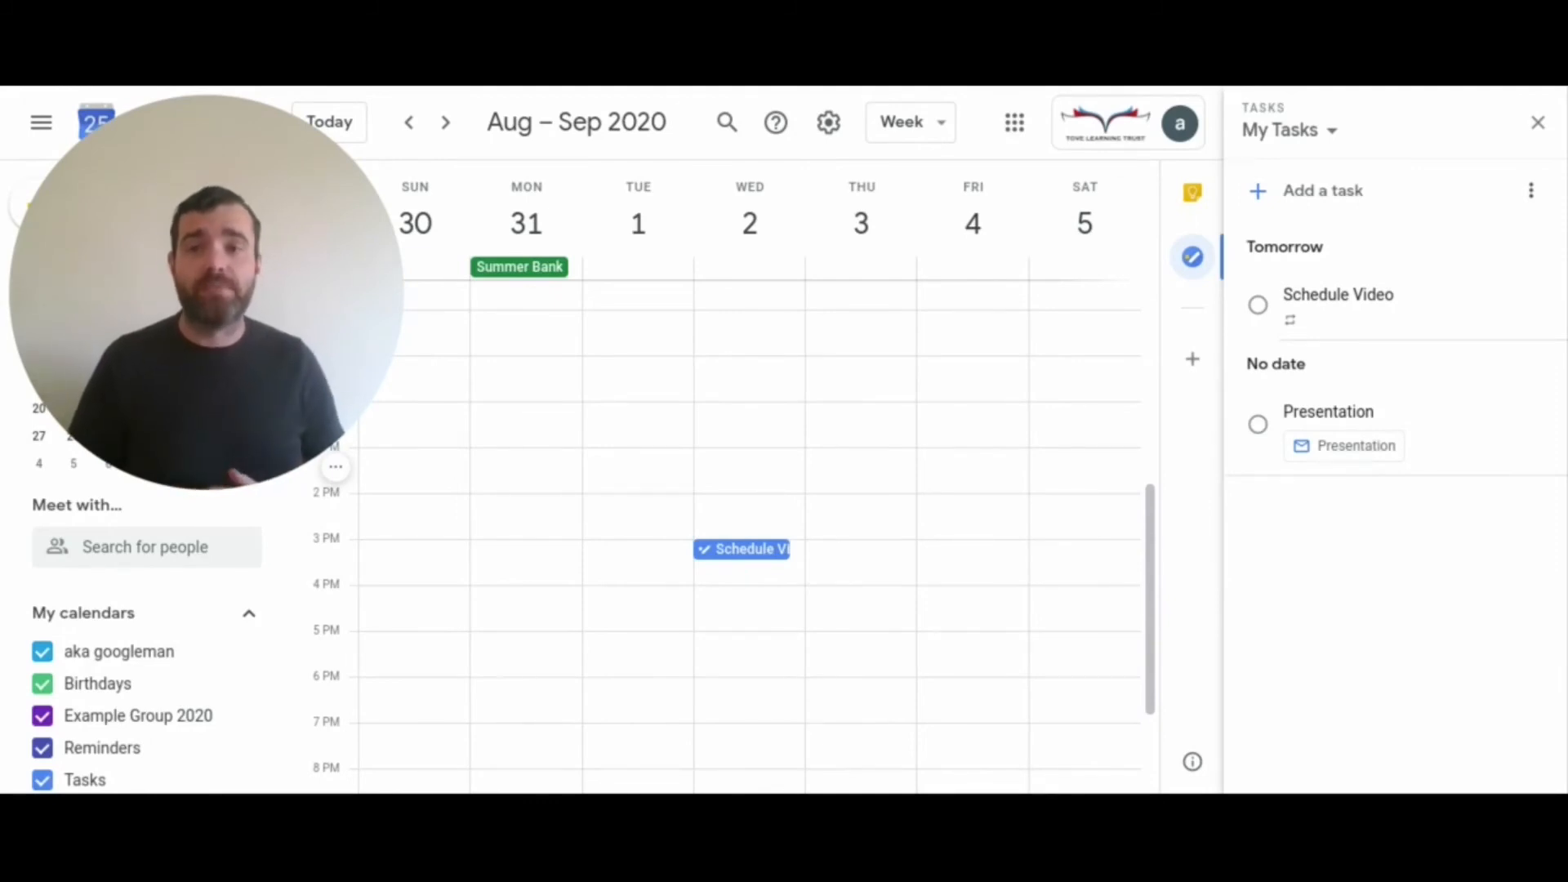
# Mark the repeating Schedule Video task as completed and restore it from the completed tasks
pyautogui.click(1259, 309)
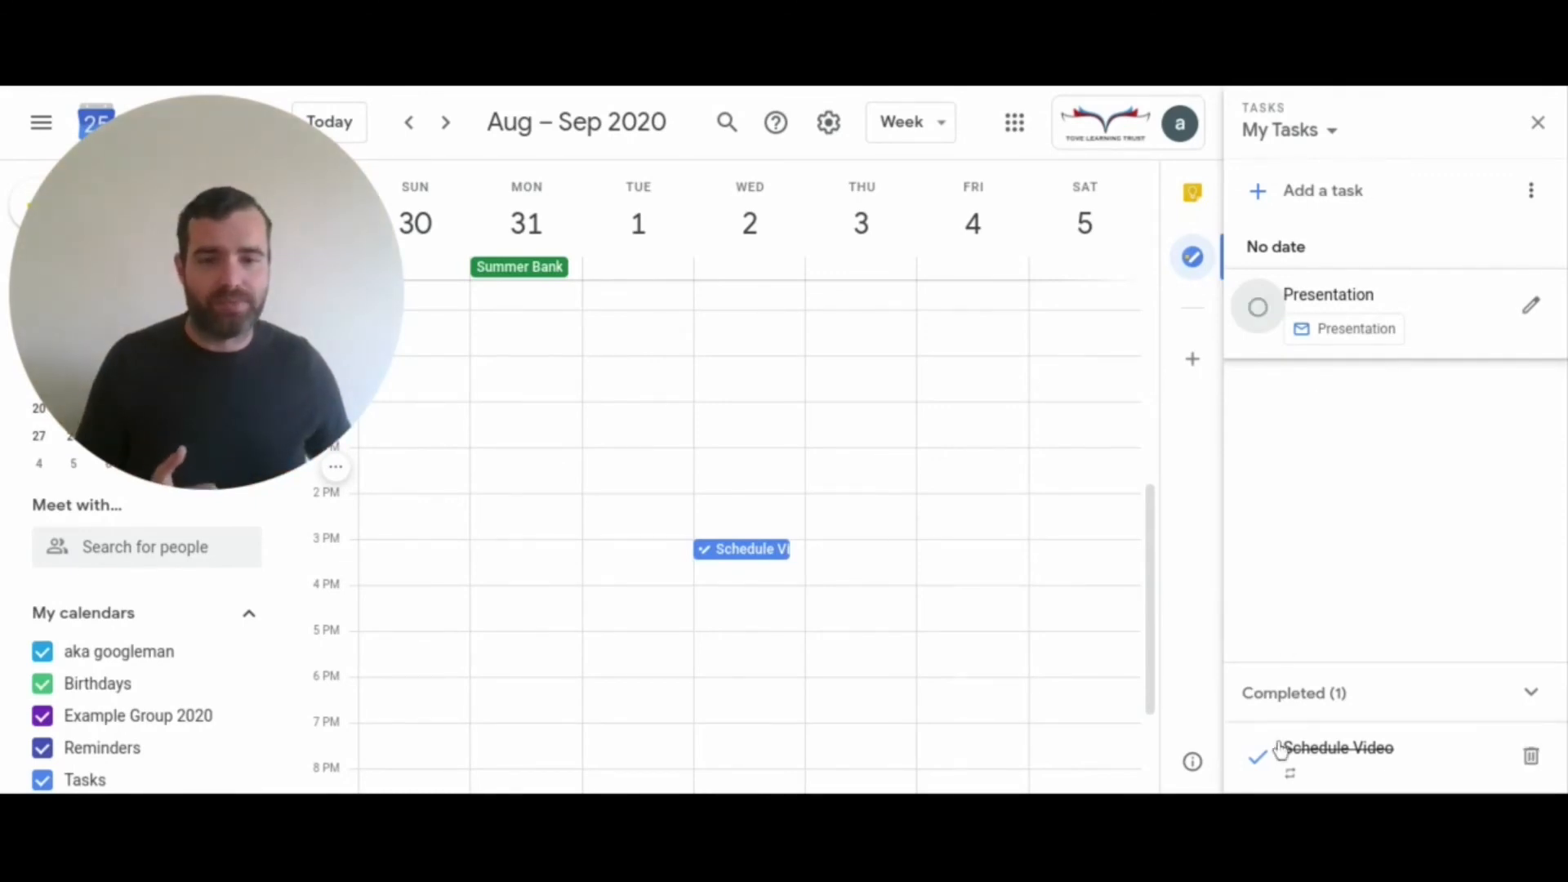
pyautogui.click(1258, 755)
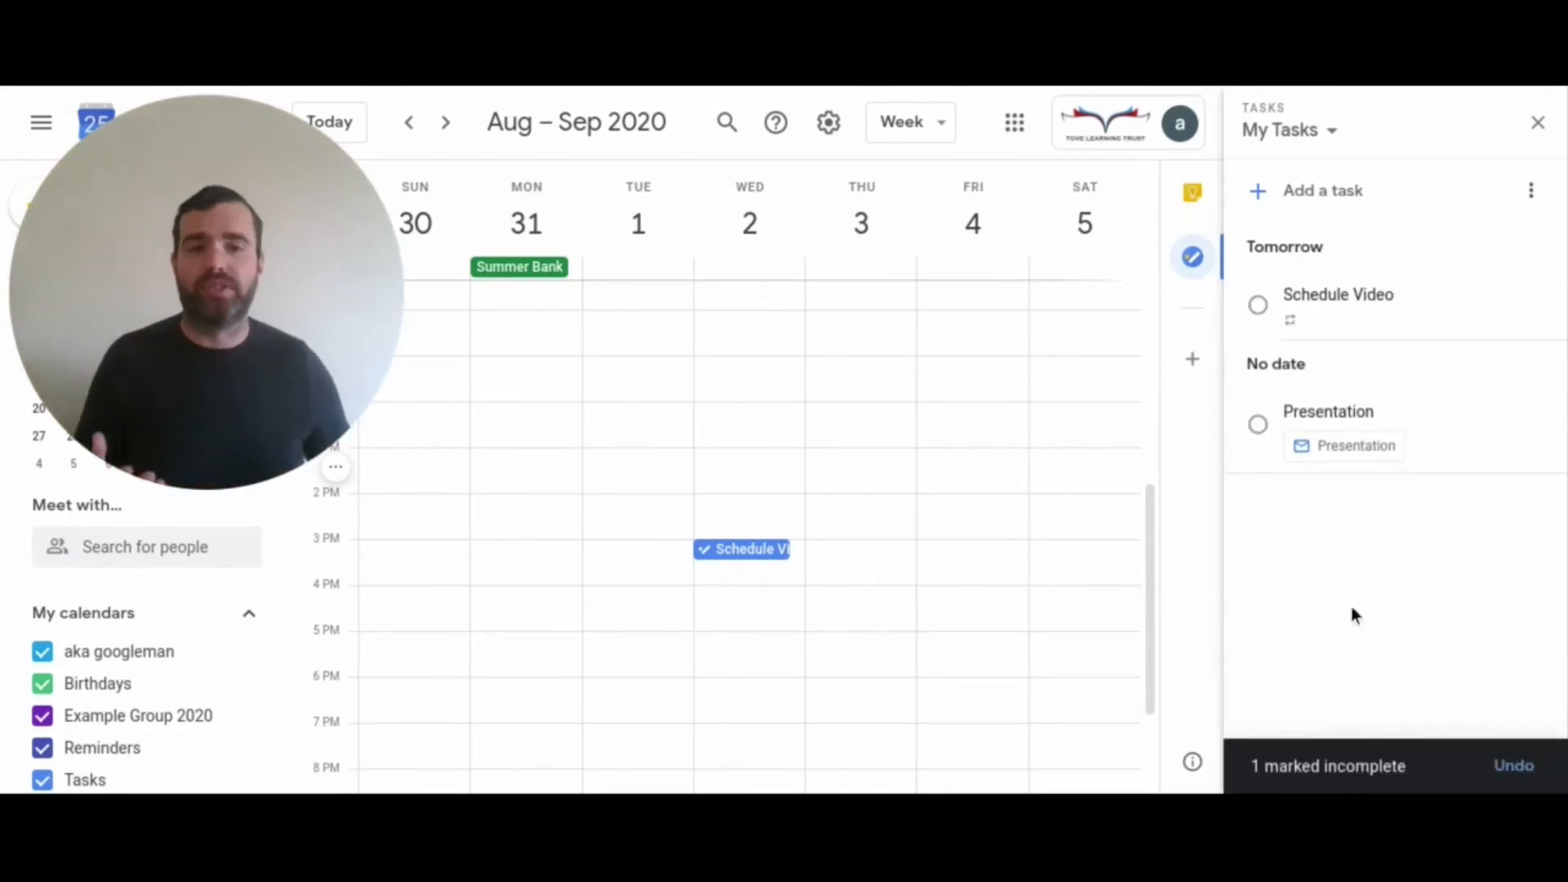